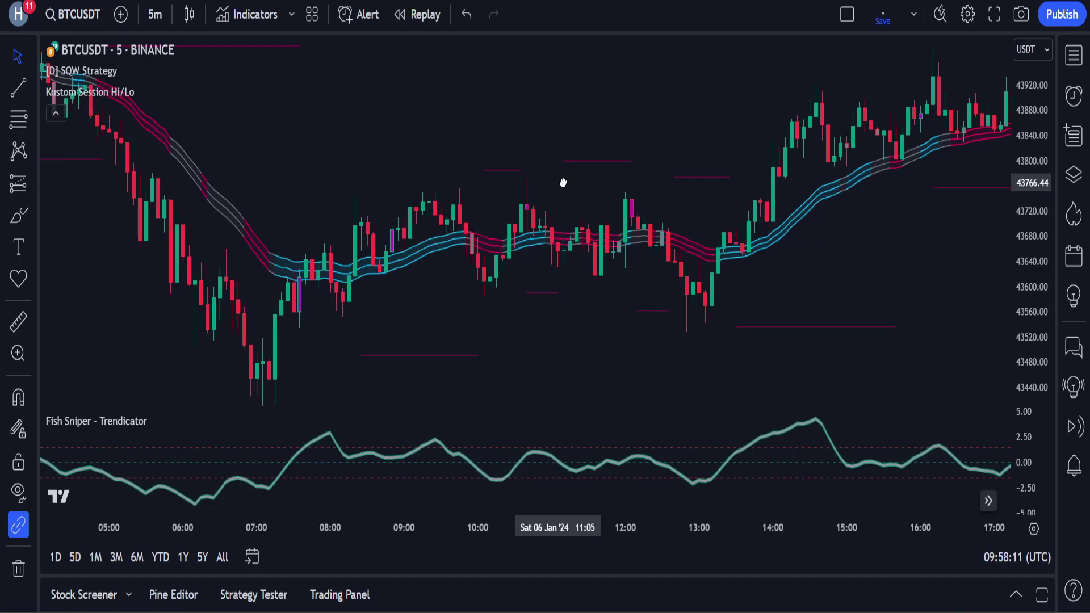
Step: Raise the Long Position target to about 1.5 risk/reward, replay candles through it, and stretch its box
{"action": "left_click_drag", "start_coordinate": [561, 180], "coordinate": [860, 186]}
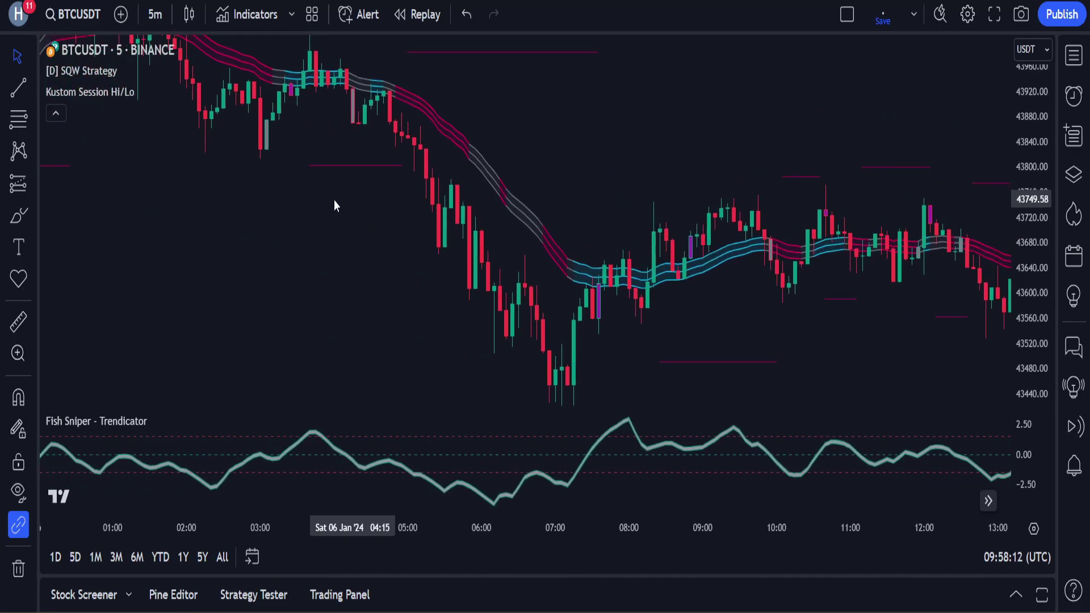
{"action": "left_click_drag", "start_coordinate": [334, 203], "coordinate": [852, 333]}
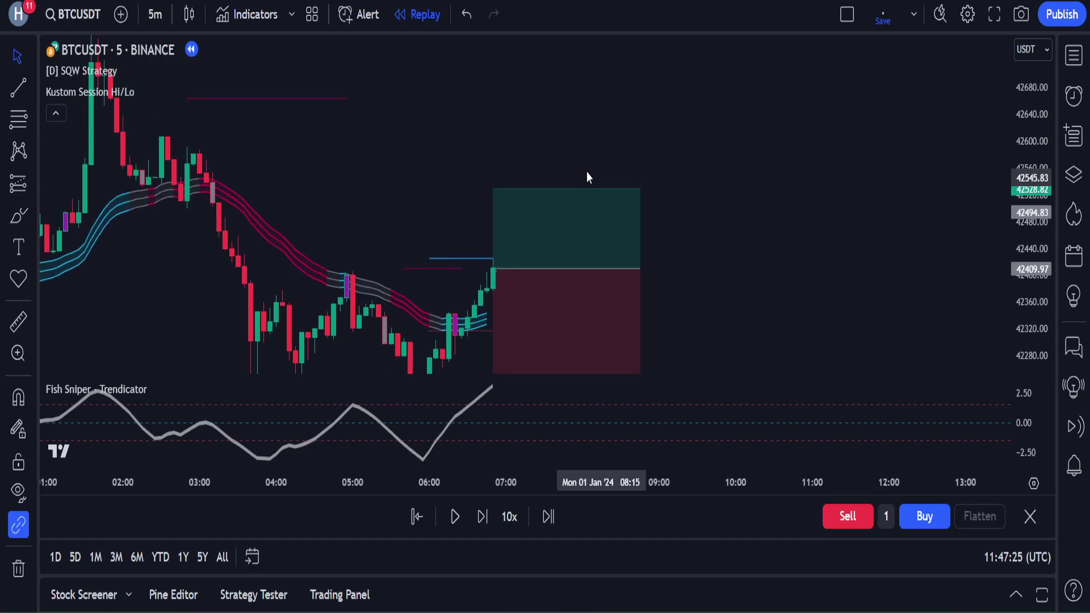
{"action": "left_click_drag", "start_coordinate": [493, 196], "coordinate": [494, 74]}
{"action": "left_click", "coordinate": [455, 516]}
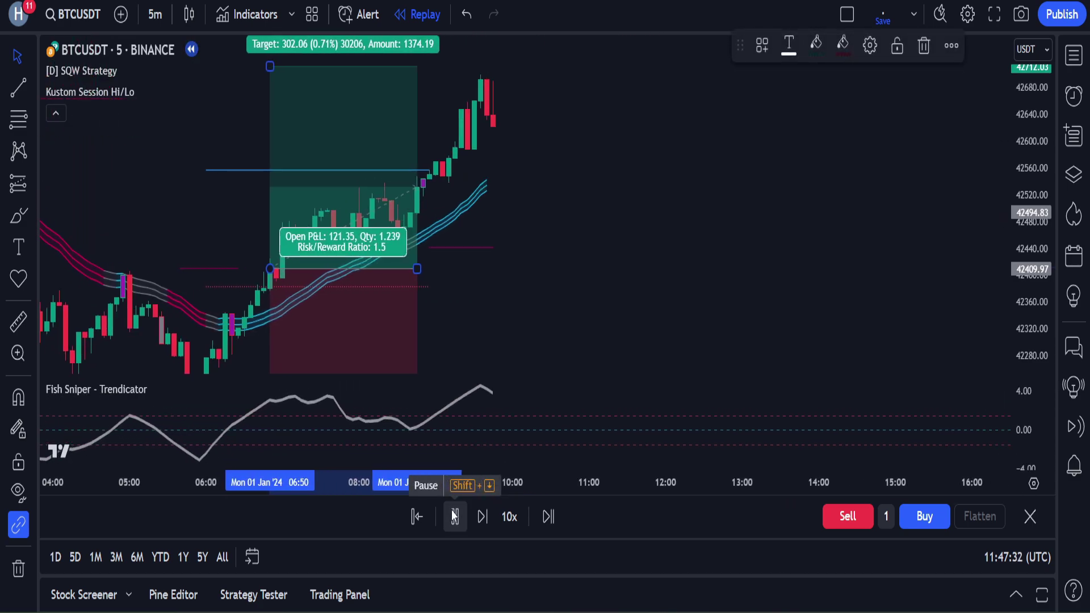
{"action": "left_click", "coordinate": [454, 516]}
{"action": "left_click_drag", "start_coordinate": [335, 272], "coordinate": [485, 257]}
Step: Lower the Short Position target, replay candles, and extend its box right until the trade closes
{"action": "mouse_move", "coordinate": [620, 287]}
{"action": "left_mouse_down"}
{"action": "mouse_move", "coordinate": [706, 194]}
{"action": "mouse_move", "coordinate": [678, 296]}
{"action": "left_mouse_up"}
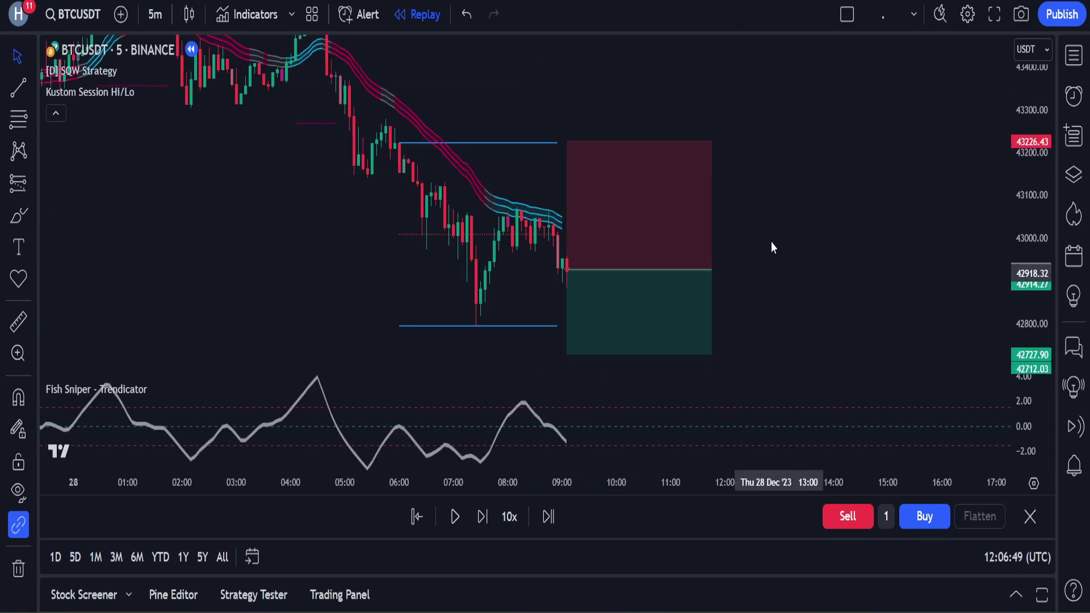
{"action": "left_click_drag", "start_coordinate": [771, 244], "coordinate": [748, 102]}
{"action": "left_click_drag", "start_coordinate": [545, 213], "coordinate": [544, 325]}
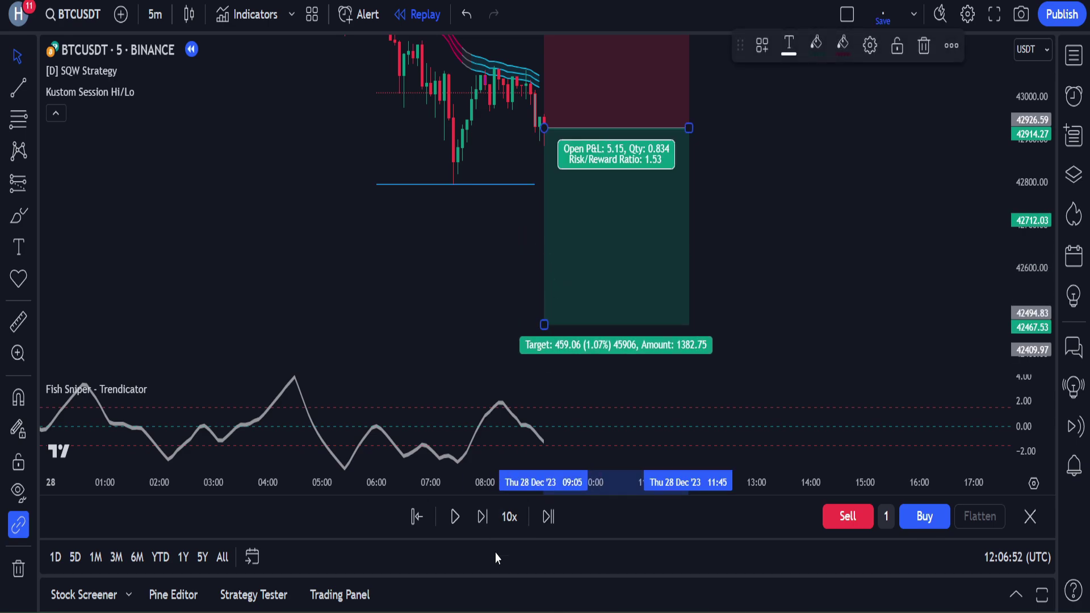
{"action": "left_click", "coordinate": [454, 517]}
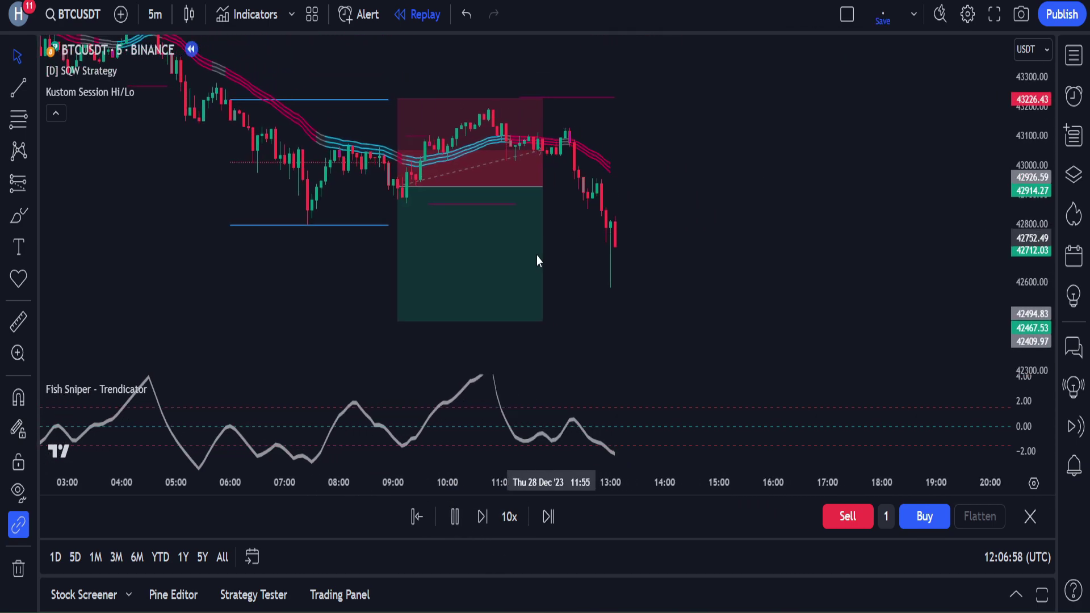
{"action": "left_click", "coordinate": [454, 516]}
{"action": "left_click_drag", "start_coordinate": [410, 188], "coordinate": [584, 173]}
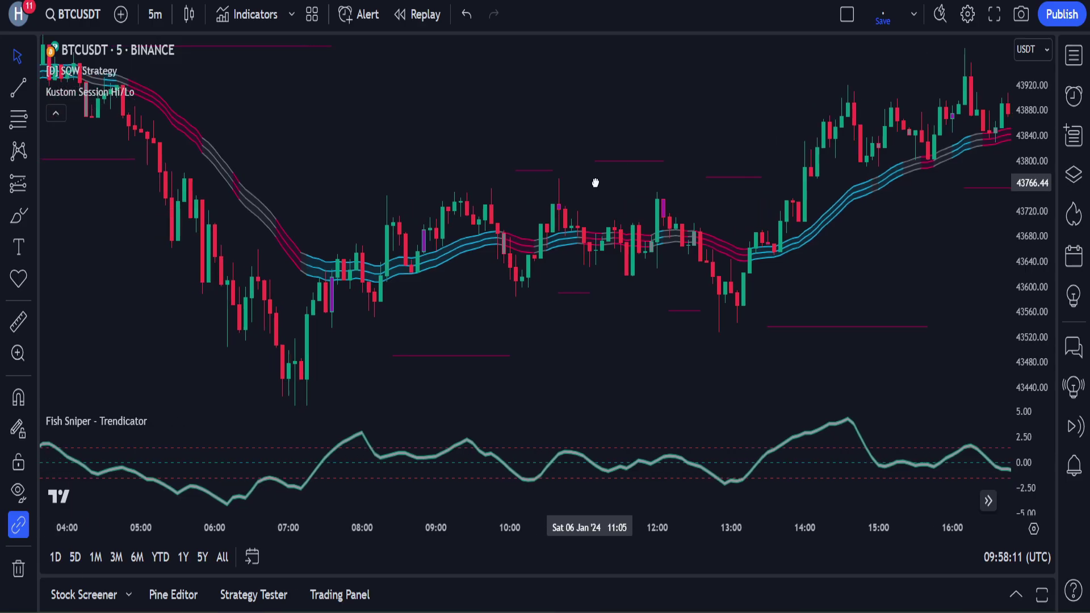
Step: Remove the SQW Strategy, Kustom Session Hi/Lo and Fish Sniper - Trendicator indicators from the chart
{"action": "left_click_drag", "start_coordinate": [595, 182], "coordinate": [897, 181]}
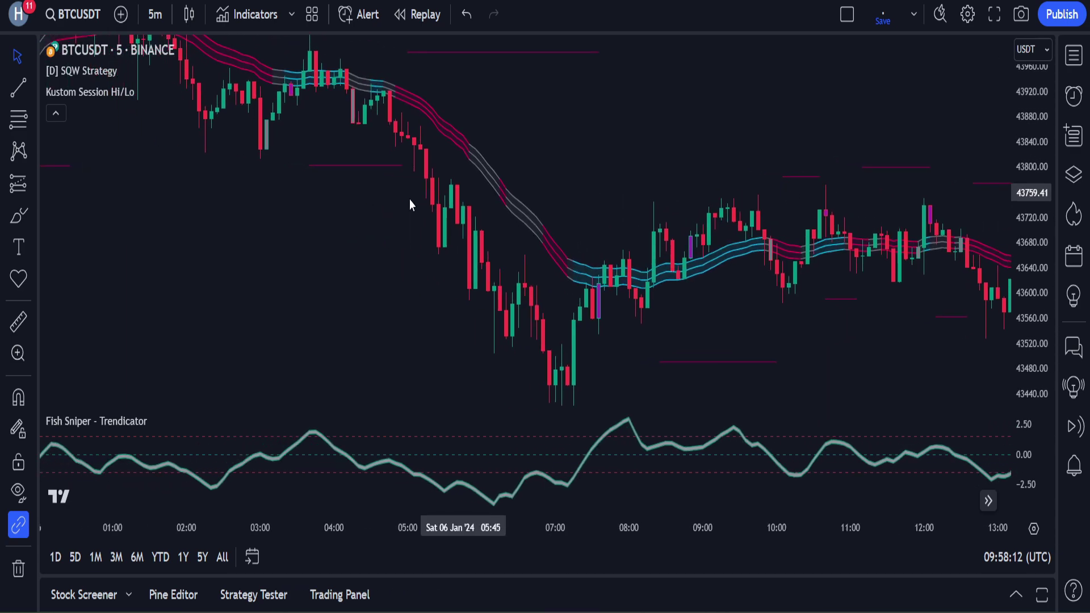
{"action": "left_click_drag", "start_coordinate": [410, 199], "coordinate": [878, 335]}
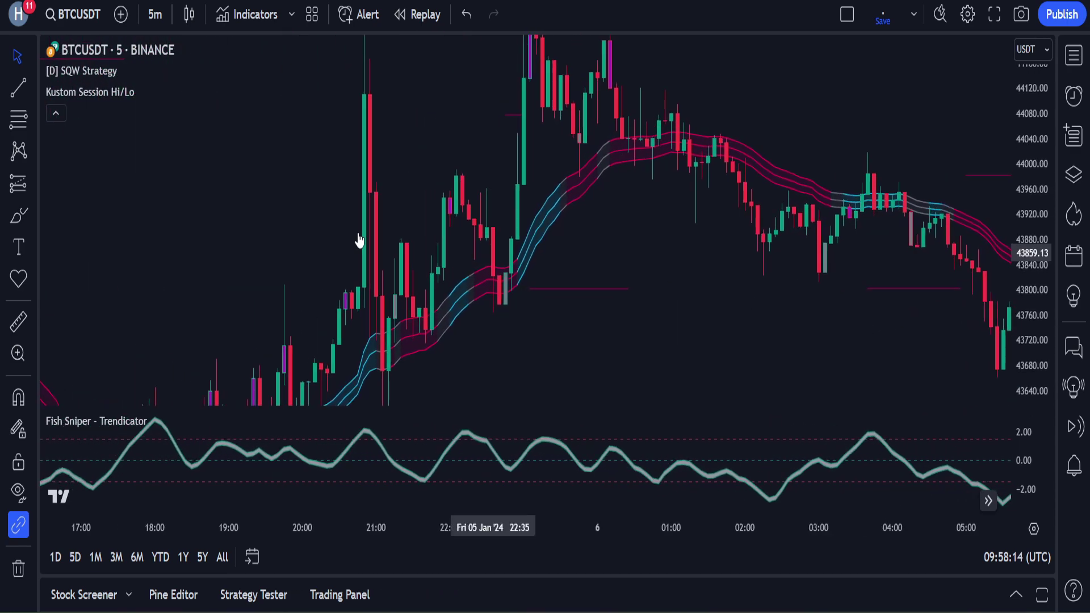
{"action": "mouse_move", "coordinate": [112, 52]}
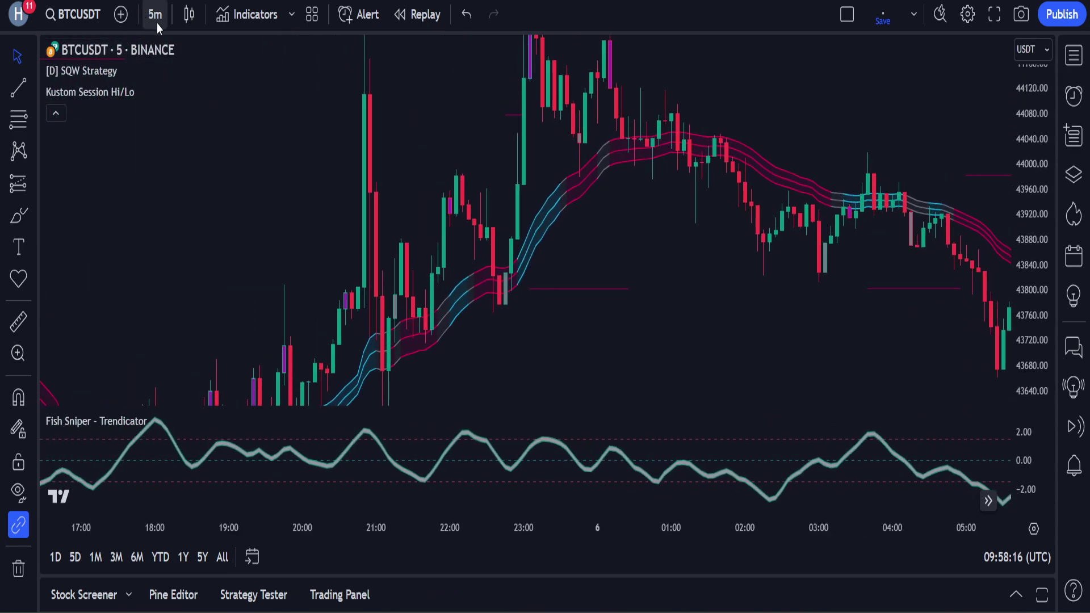
{"action": "left_click_drag", "start_coordinate": [189, 225], "coordinate": [657, 112]}
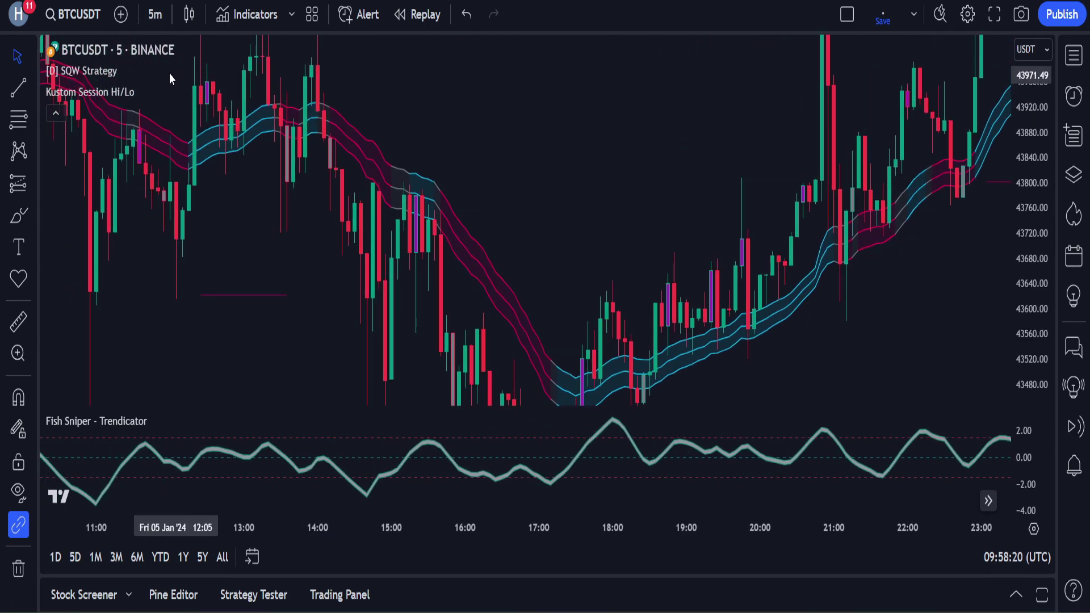
{"action": "mouse_move", "coordinate": [91, 65]}
{"action": "left_click", "coordinate": [189, 71]}
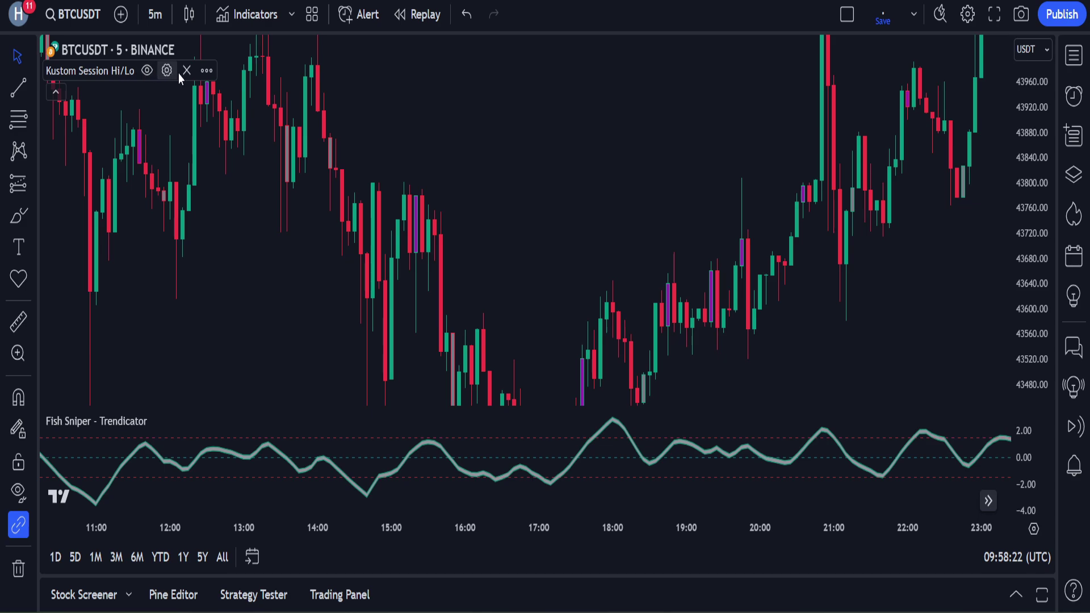
{"action": "left_click", "coordinate": [186, 71]}
{"action": "left_click", "coordinate": [222, 421]}
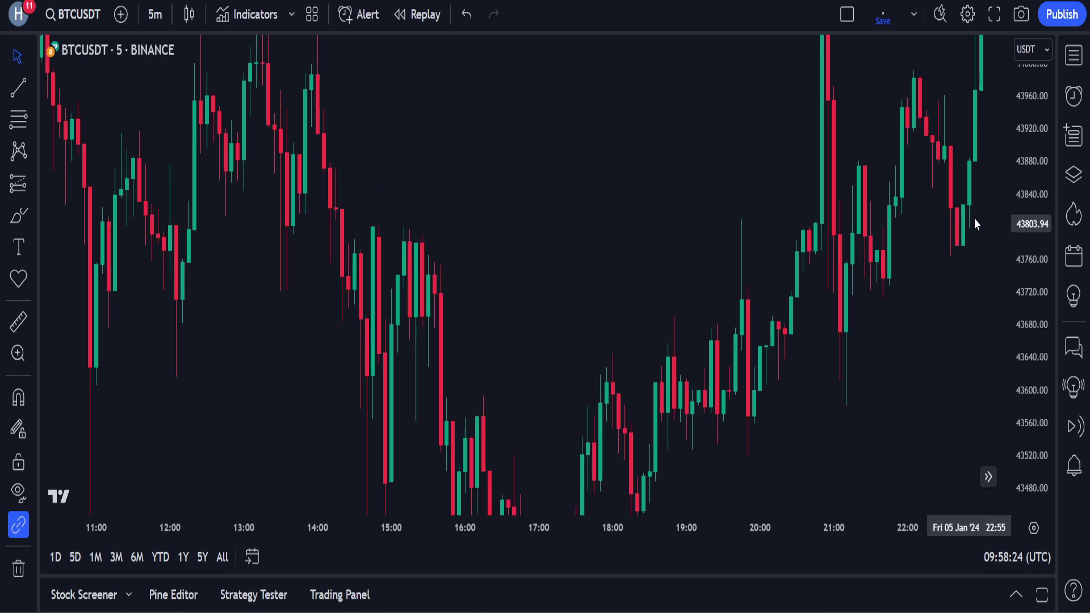
{"action": "left_click_drag", "start_coordinate": [567, 162], "coordinate": [410, 136]}
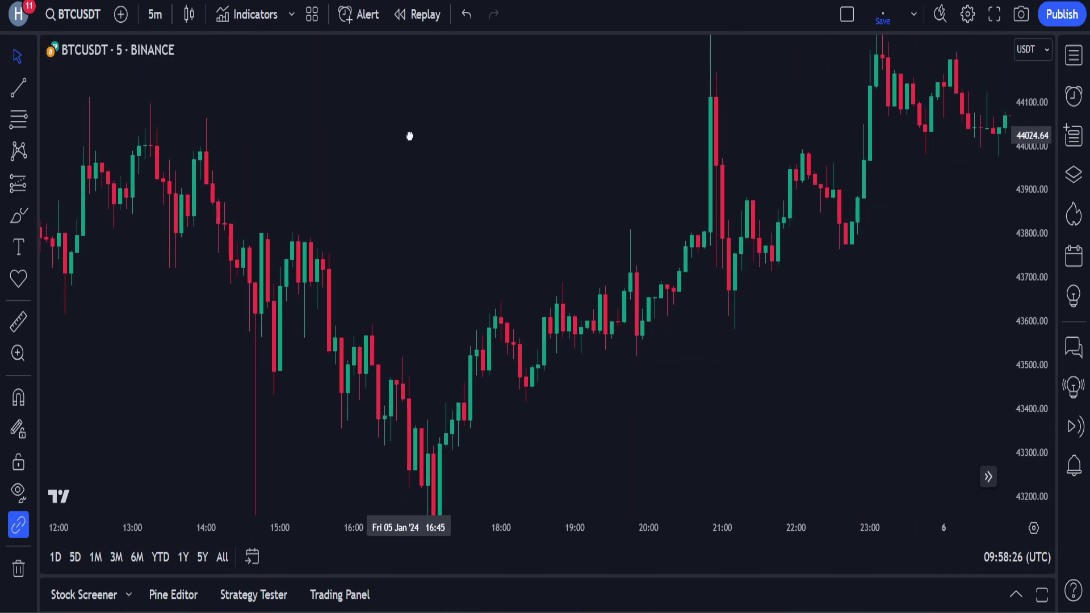
Step: Search Indicators for 'fish sni' and add Fish Sniper - Trendicator from Community Scripts
{"action": "left_click", "coordinate": [234, 20]}
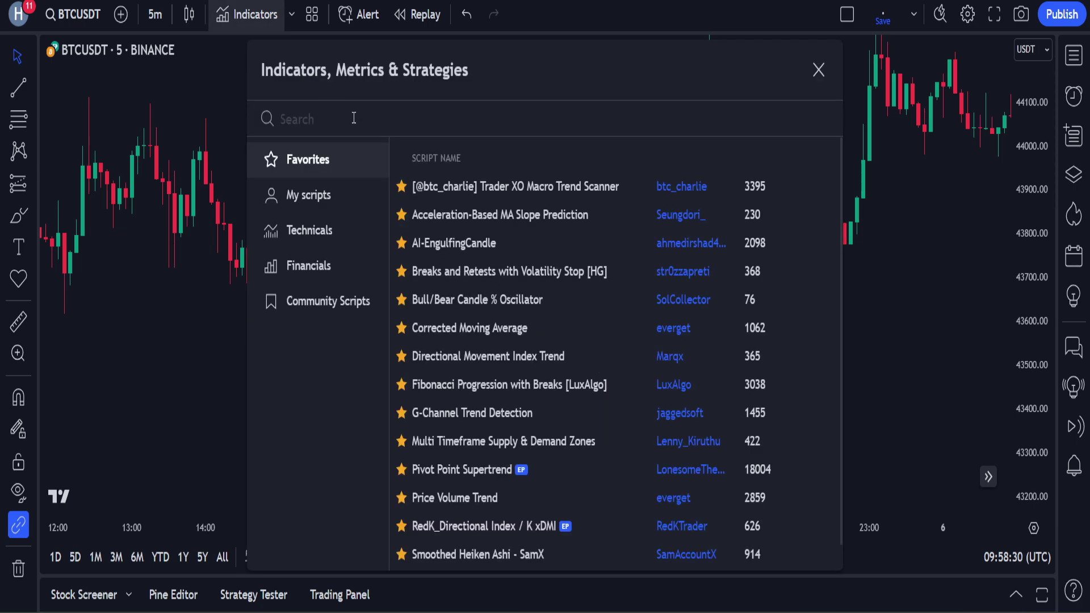
{"action": "type", "text": "fish"}
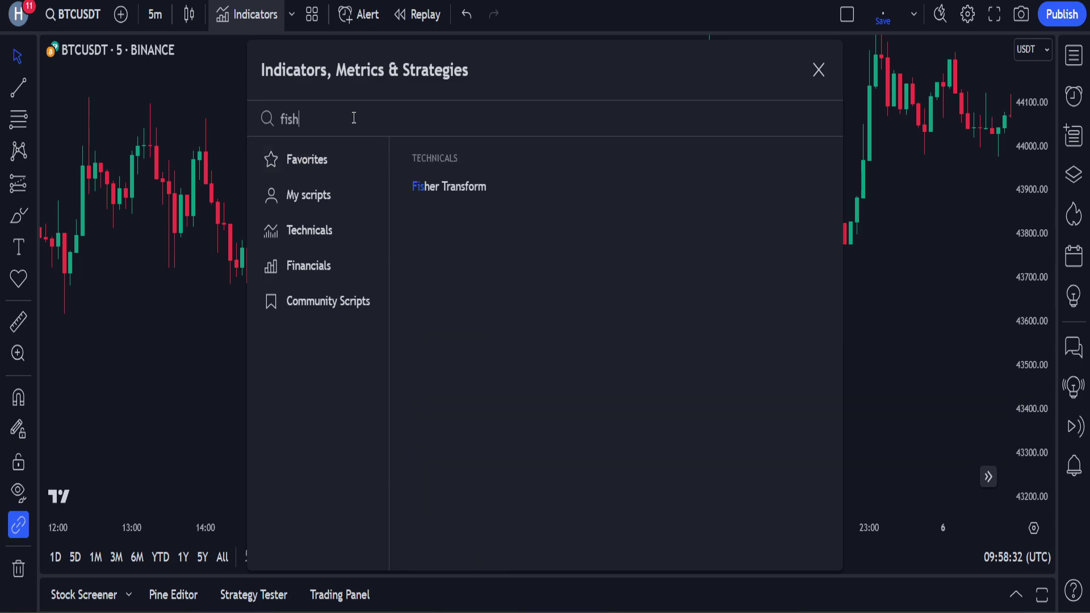
{"action": "type", "text": " sni"}
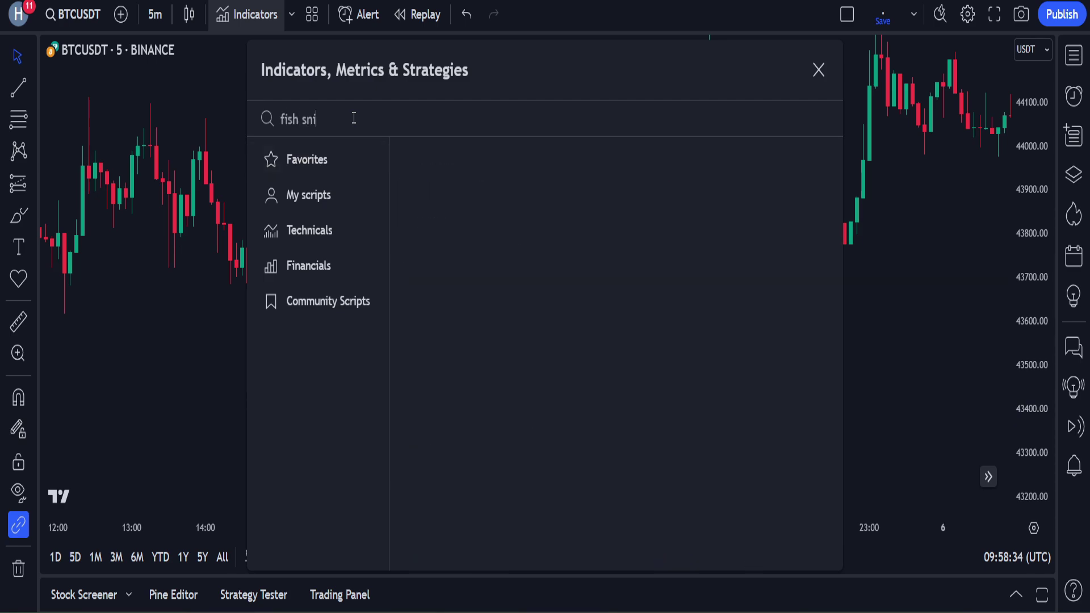
{"action": "left_click", "coordinate": [539, 187]}
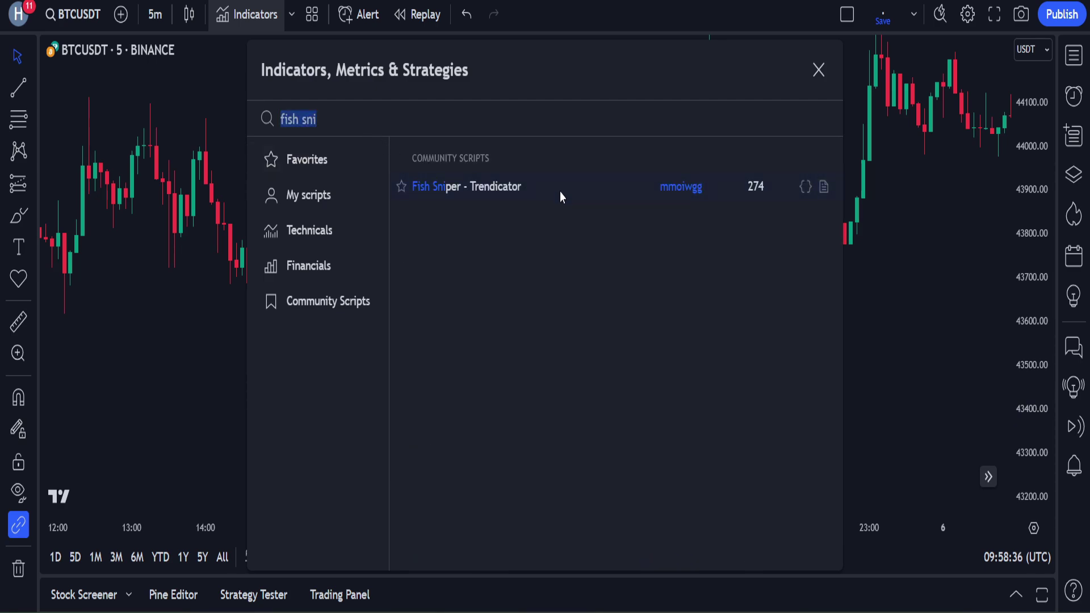
Step: Close the indicator search and pan through later and earlier hours to review Fish Sniper signals
{"action": "left_click", "coordinate": [824, 74]}
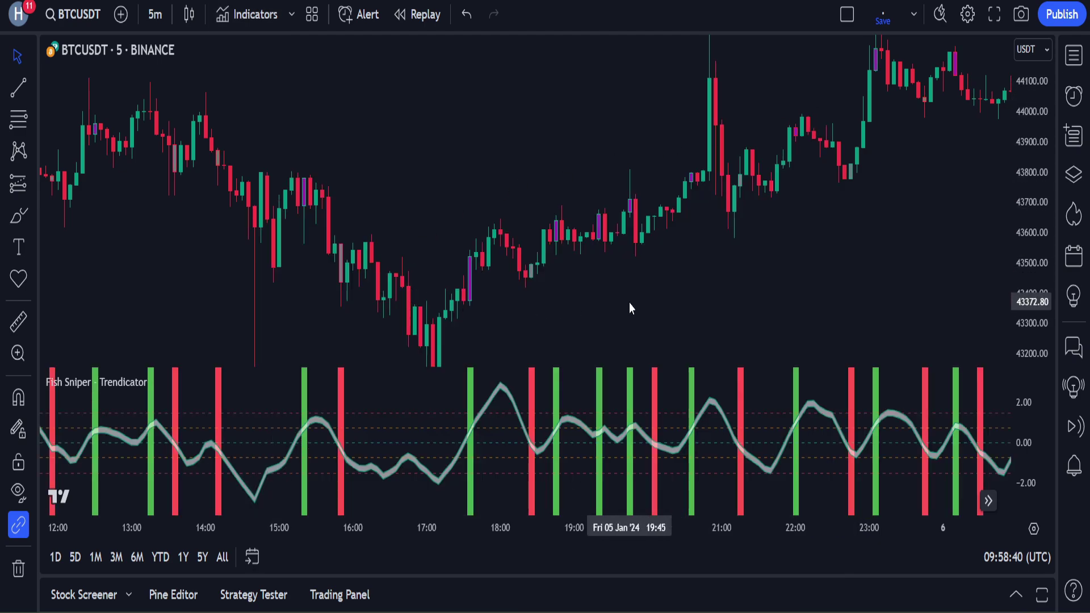
{"action": "left_click_drag", "start_coordinate": [628, 303], "coordinate": [151, 290]}
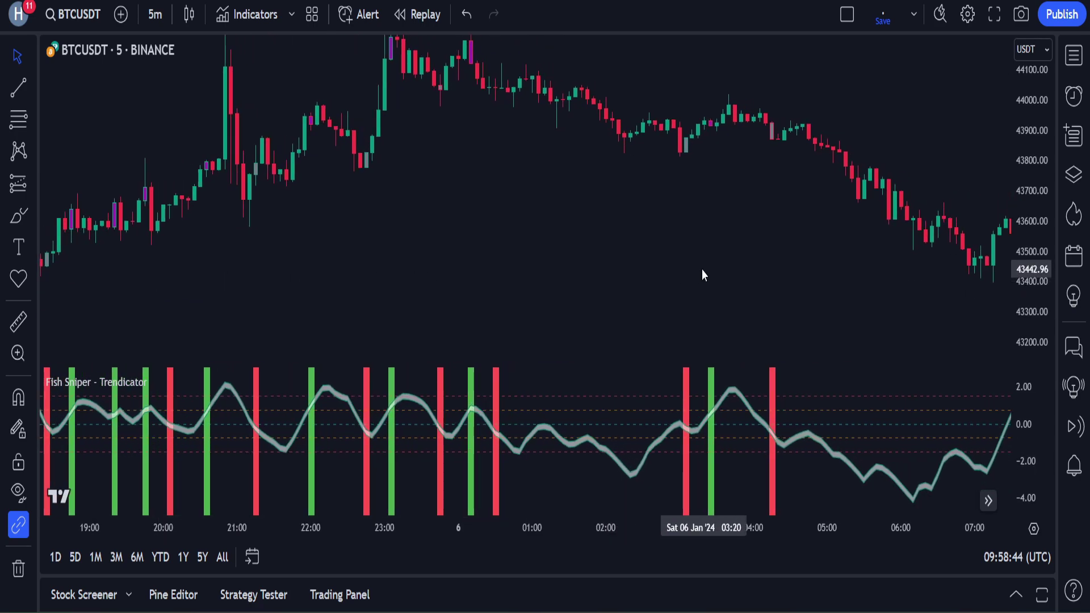
{"action": "left_click_drag", "start_coordinate": [701, 269], "coordinate": [482, 250]}
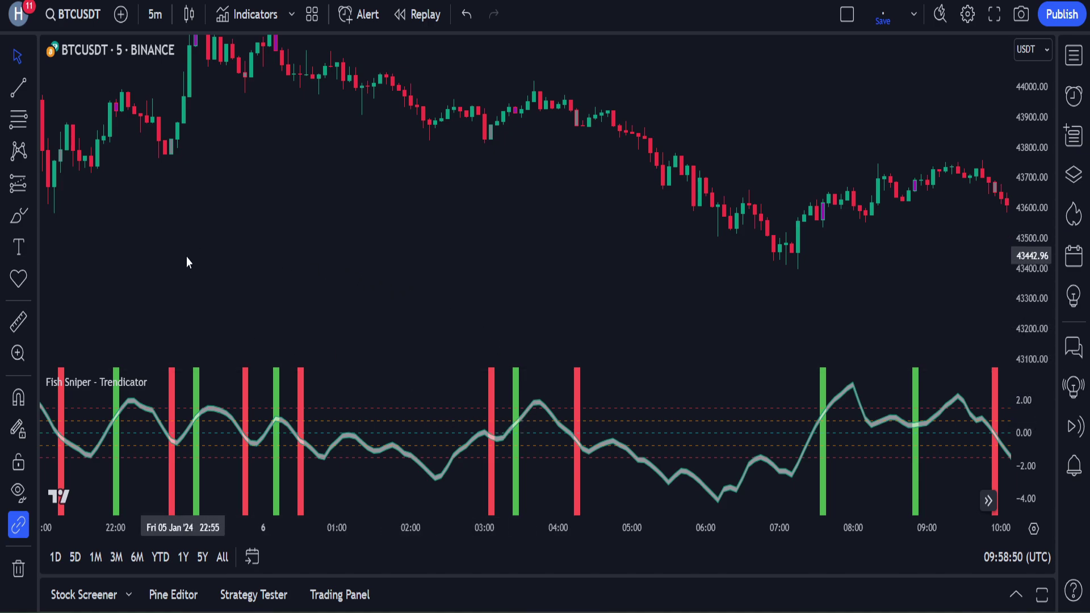
{"action": "left_click_drag", "start_coordinate": [186, 256], "coordinate": [735, 253]}
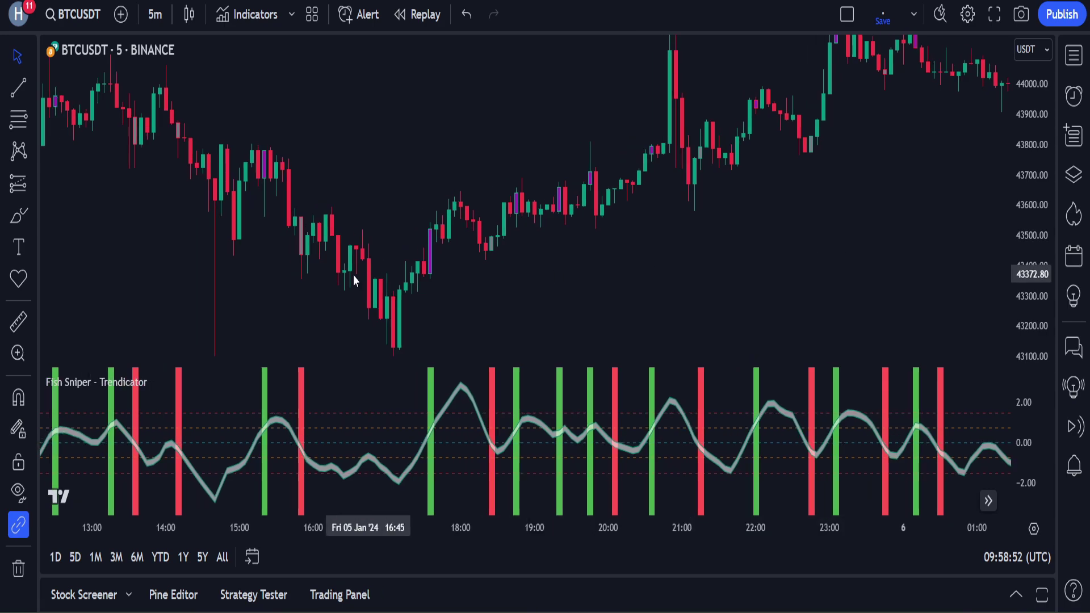
Step: Open the Fish Sniper settings and hide the Fisher line on the Style tab
{"action": "mouse_move", "coordinate": [142, 383]}
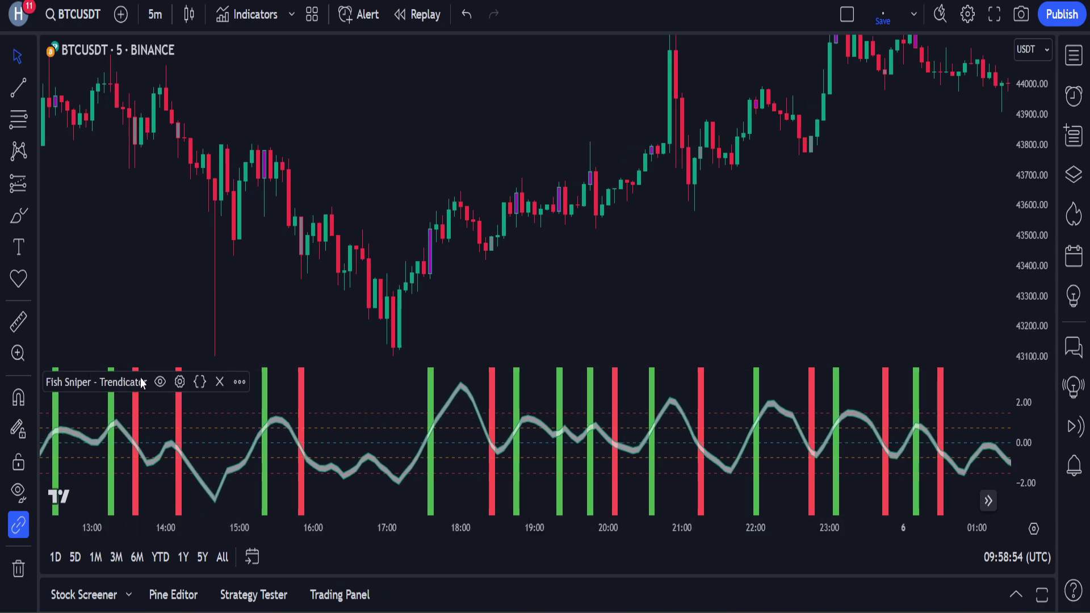
{"action": "left_click", "coordinate": [180, 382]}
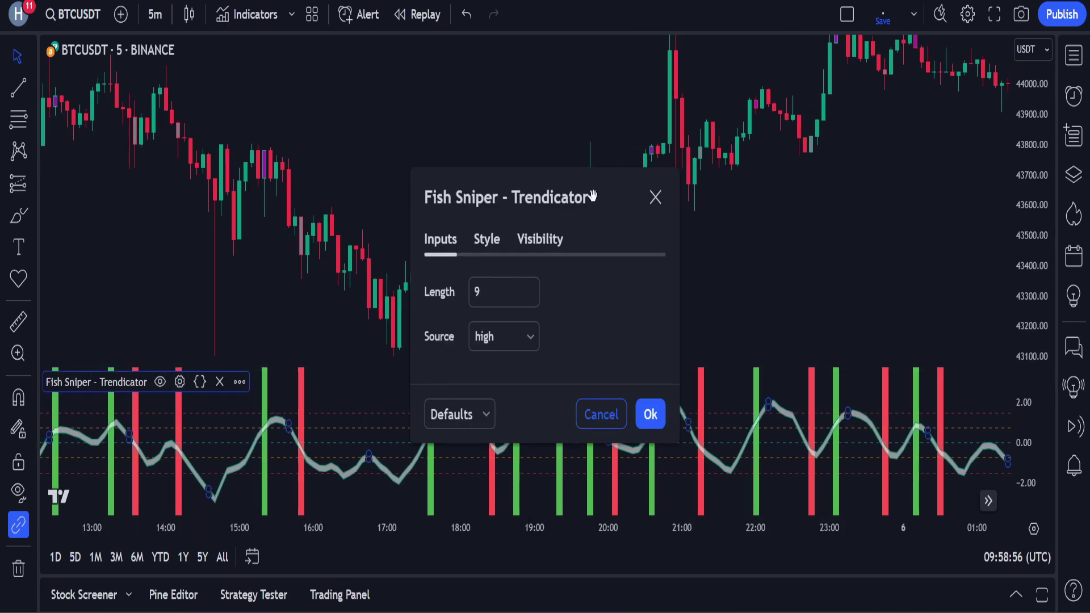
{"action": "left_click_drag", "start_coordinate": [590, 192], "coordinate": [600, 84]}
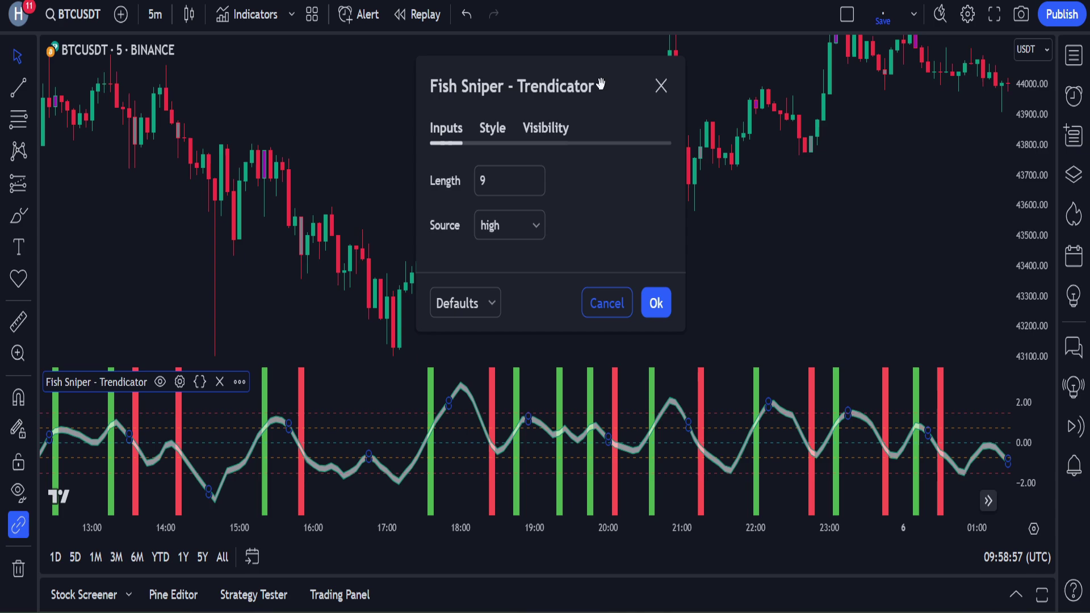
{"action": "left_click", "coordinate": [485, 128]}
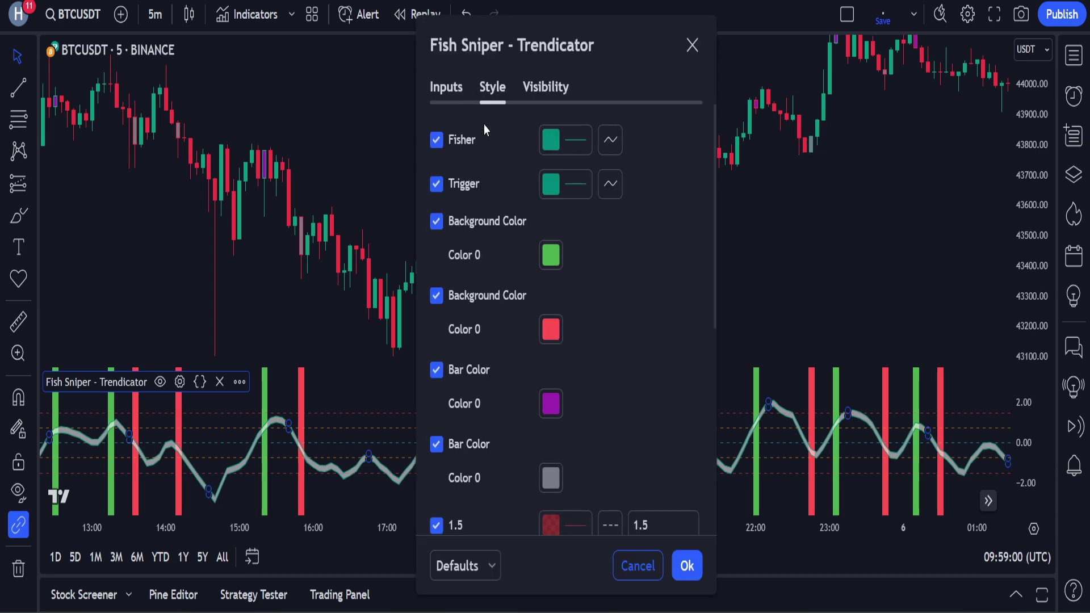
{"action": "left_click", "coordinate": [449, 88]}
{"action": "left_click", "coordinate": [483, 90]}
{"action": "left_click", "coordinate": [437, 141]}
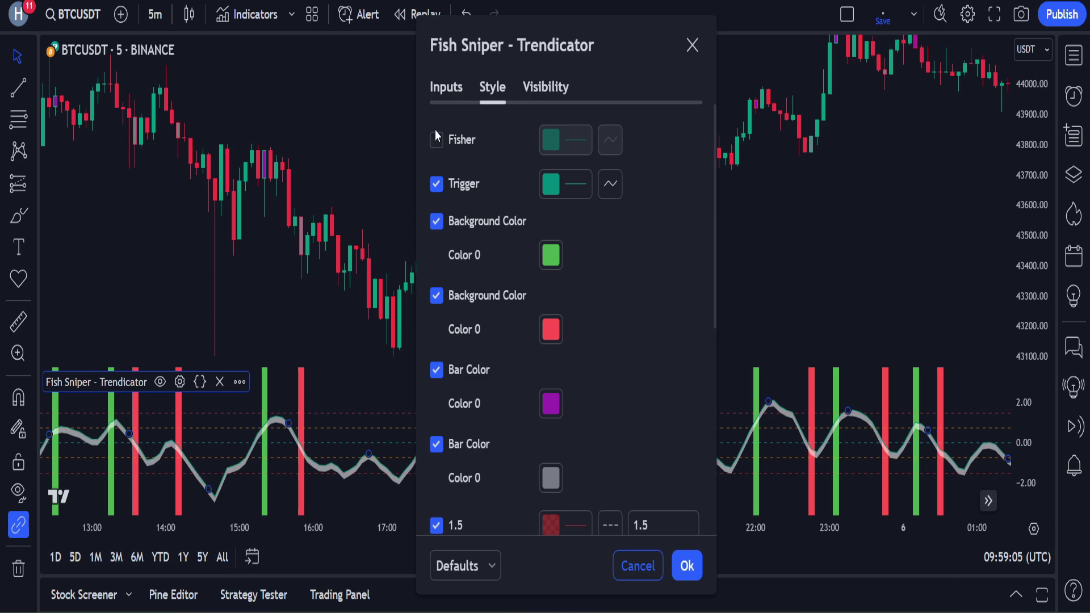
{"action": "left_click", "coordinate": [437, 139]}
{"action": "left_click", "coordinate": [437, 139]}
Step: Hide the 0.75 and -0.75 level lines, turn off both Background Color fills, and apply with Ok
{"action": "scroll", "coordinate": [448, 239], "scroll_direction": "down", "scroll_amount": 2}
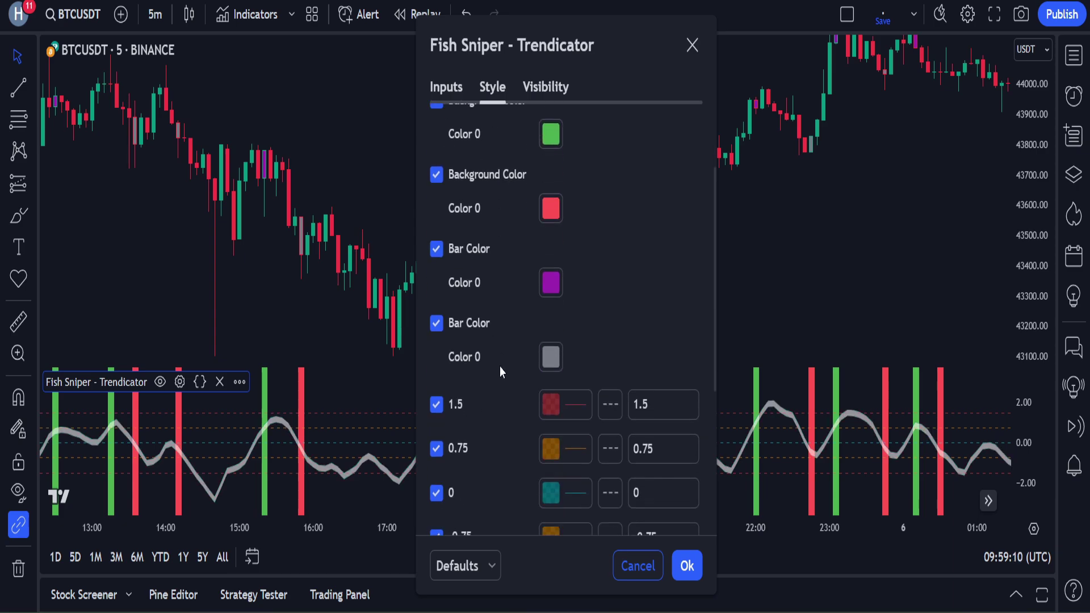
{"action": "scroll", "coordinate": [499, 372], "scroll_direction": "down", "scroll_amount": 3}
{"action": "left_click", "coordinate": [437, 305]}
{"action": "left_click", "coordinate": [436, 389]}
{"action": "scroll", "coordinate": [454, 397], "scroll_direction": "up", "scroll_amount": 5}
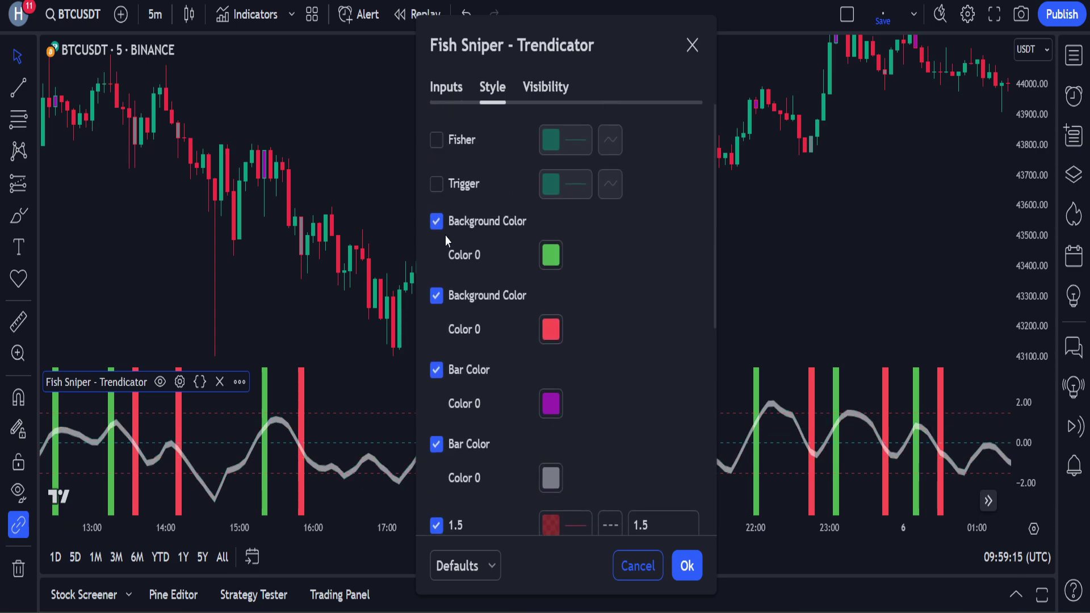
{"action": "left_click", "coordinate": [440, 226]}
{"action": "left_click", "coordinate": [437, 296]}
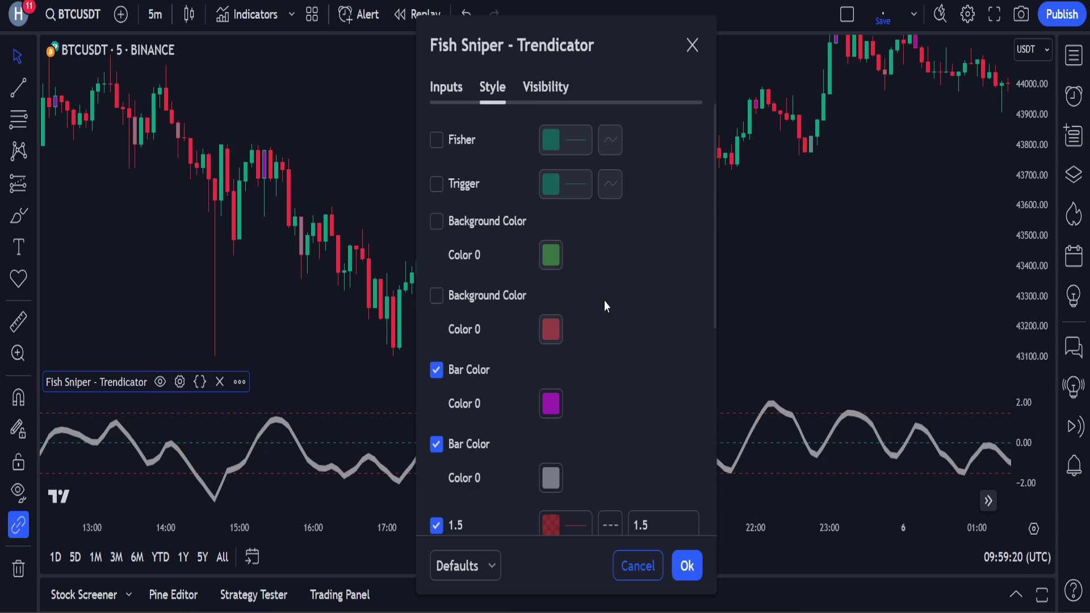
{"action": "scroll", "coordinate": [604, 300], "scroll_direction": "down", "scroll_amount": 3}
{"action": "left_click", "coordinate": [688, 565]}
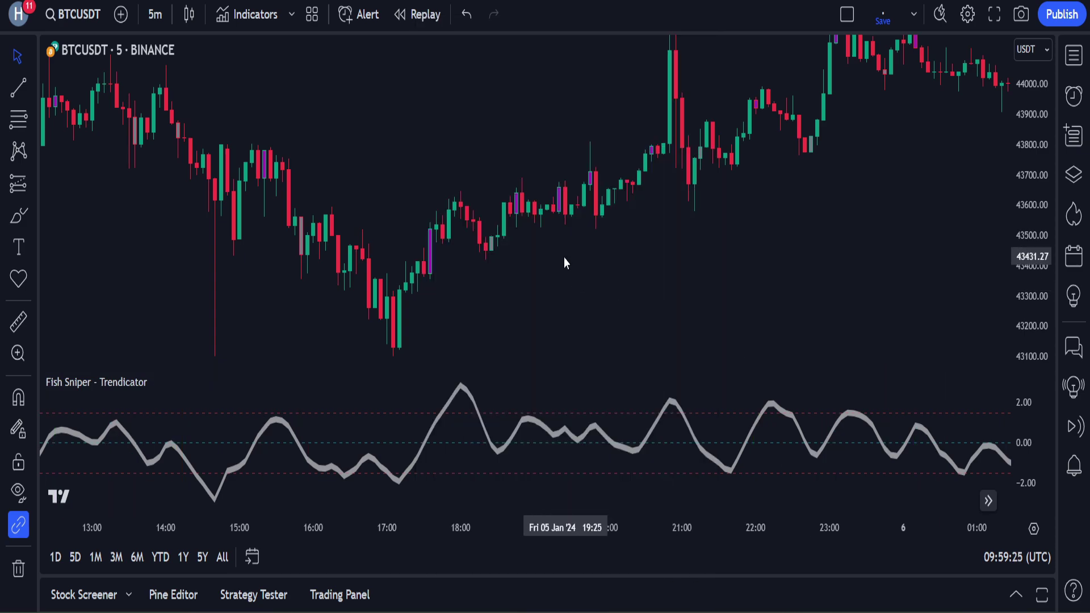
Step: Search 'ssl hybrid' and add the [D] SQW Strategy script to the BTCUSDT chart
{"action": "left_click_drag", "start_coordinate": [564, 257], "coordinate": [258, 206]}
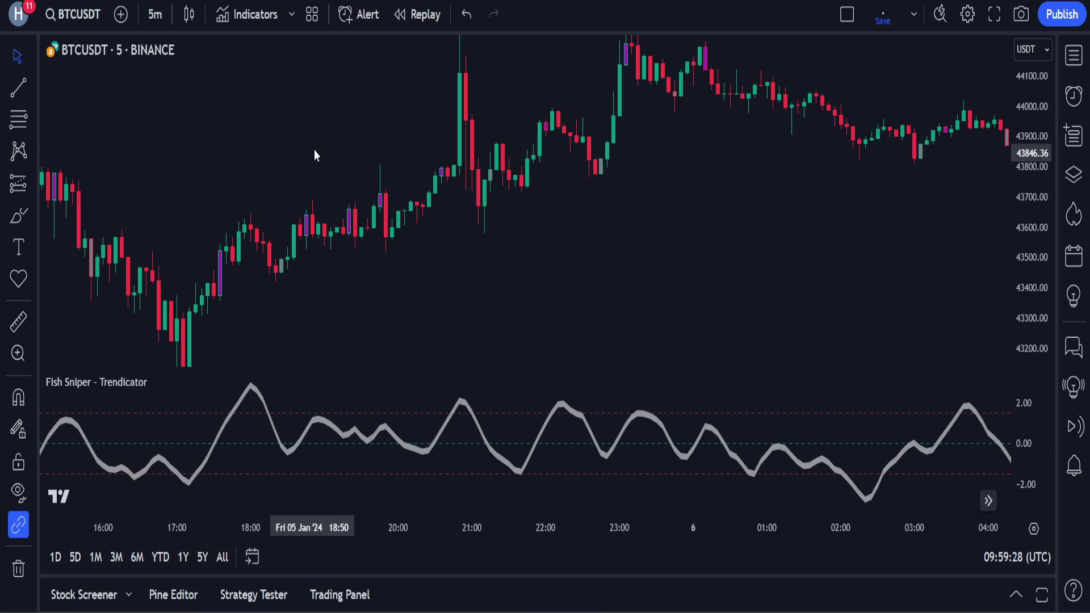
{"action": "left_click", "coordinate": [234, 16]}
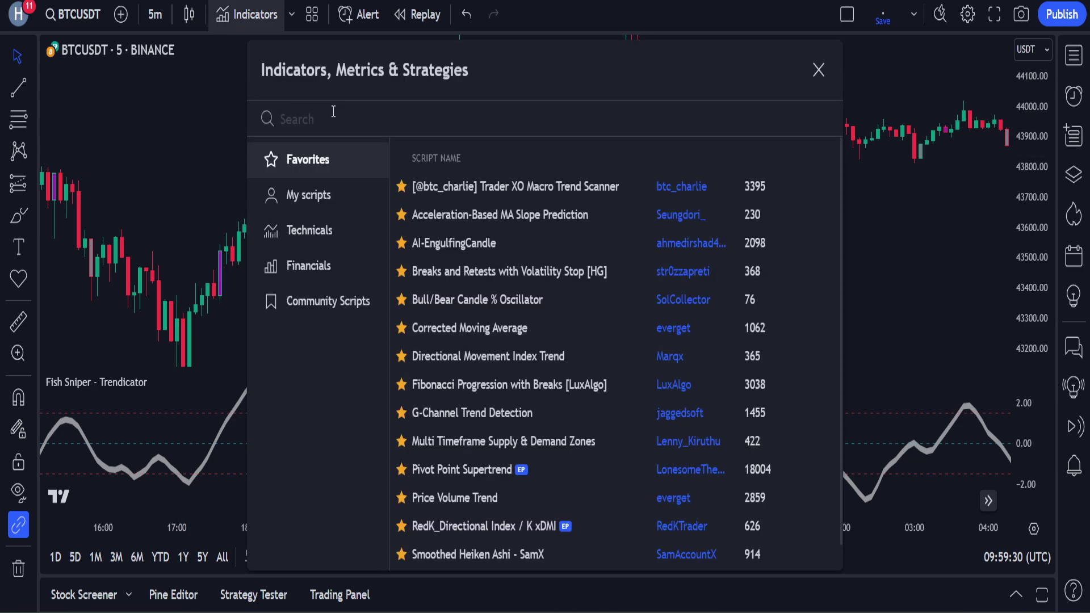
{"action": "type", "text": "ssl"}
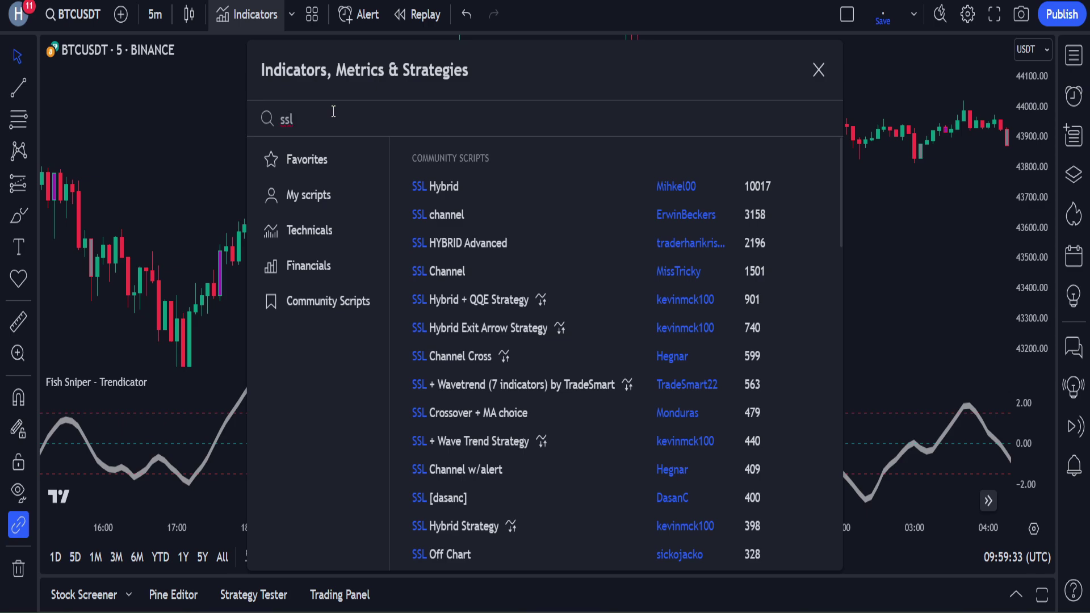
{"action": "type", "text": " hybrid"}
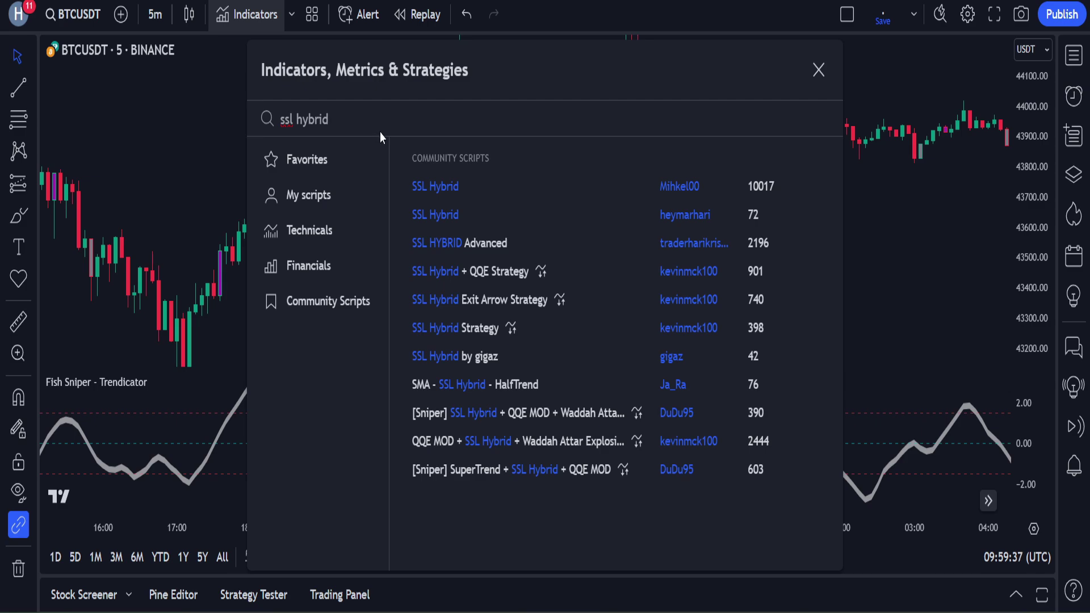
{"action": "left_click", "coordinate": [611, 414]}
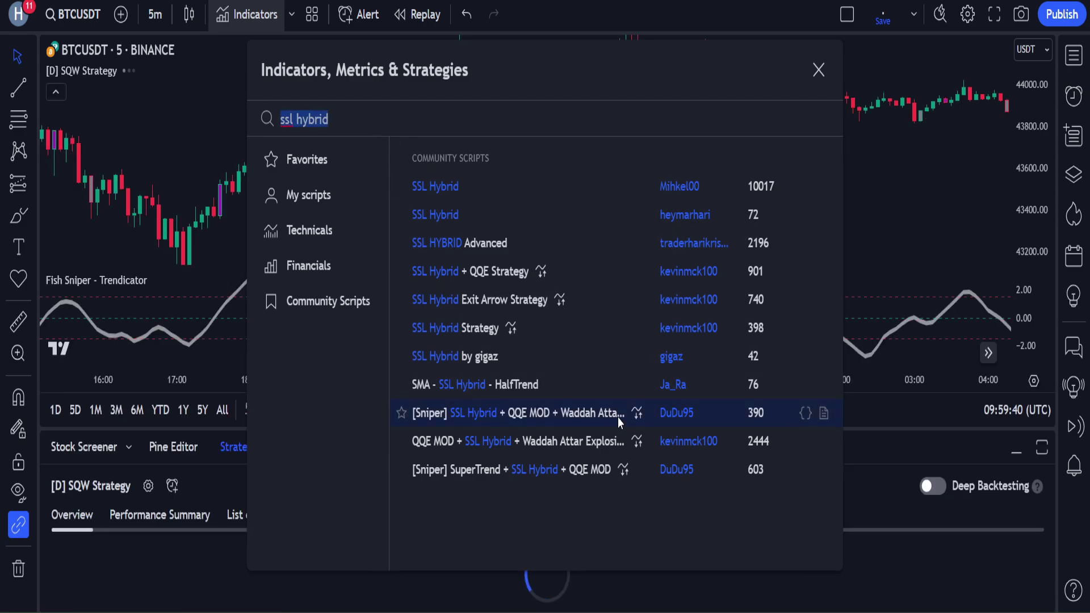
Step: Close the indicator search, collapse the Strategy Tester panel, and open the SQW Strategy settings
{"action": "left_click", "coordinate": [819, 70]}
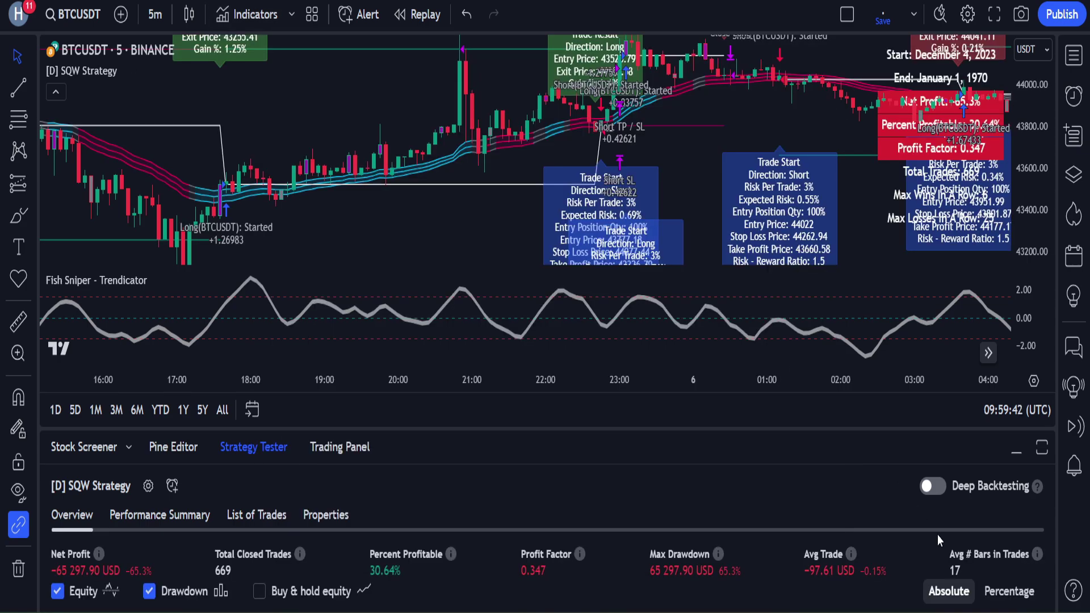
{"action": "left_click", "coordinate": [1016, 457]}
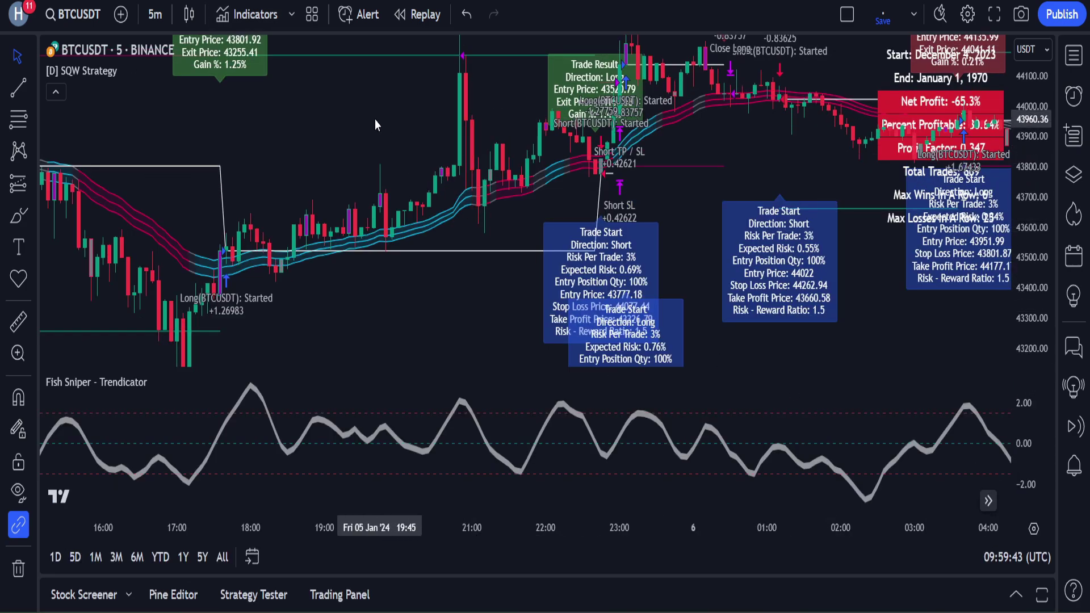
{"action": "left_click_drag", "start_coordinate": [377, 121], "coordinate": [260, 155]}
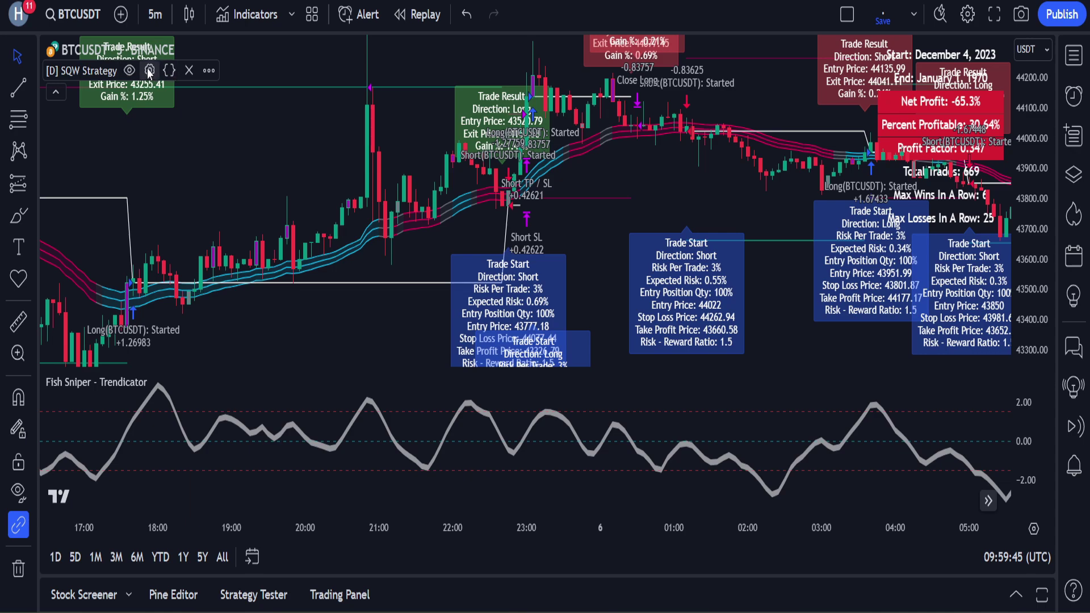
{"action": "left_click", "coordinate": [150, 70]}
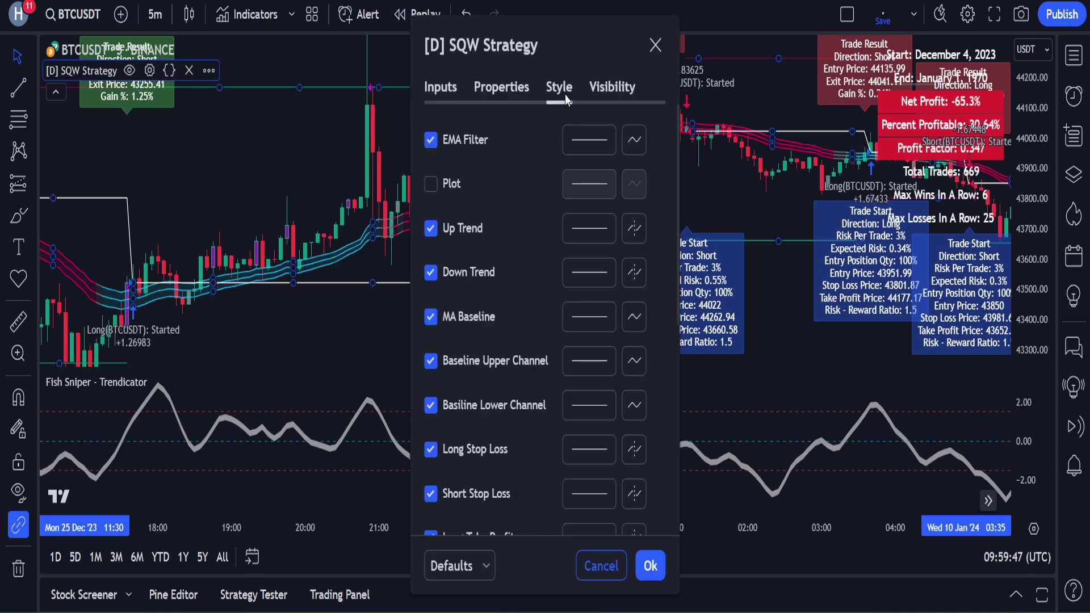
Step: Uncheck the EMA Filter, Up Trend and Down Trend plots in the SQW Strategy Style tab
{"action": "left_click", "coordinate": [431, 140]}
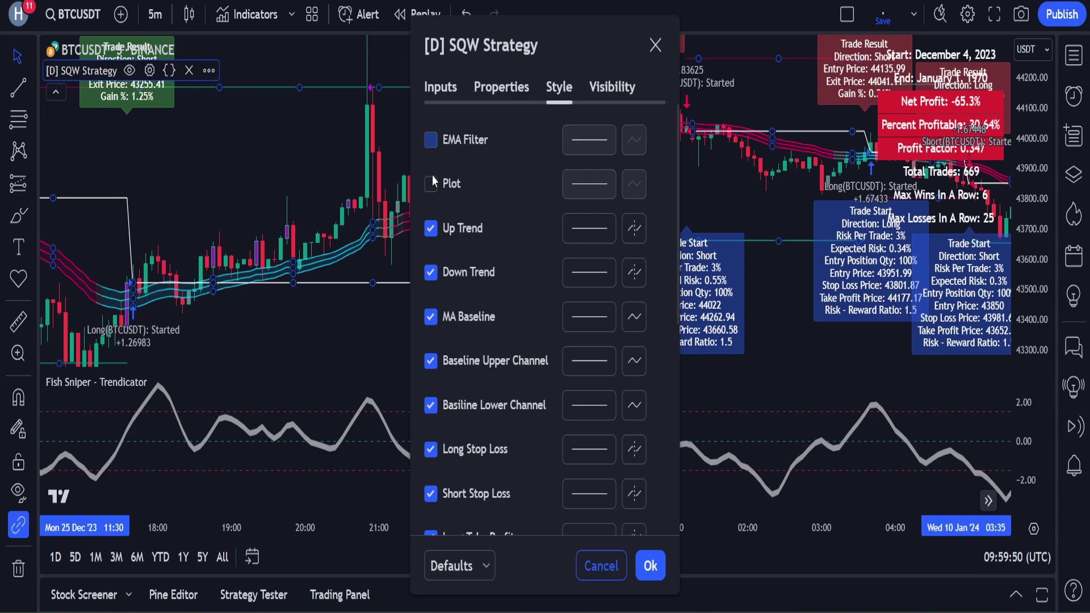
{"action": "left_click", "coordinate": [431, 228]}
{"action": "left_click", "coordinate": [431, 272]}
{"action": "scroll", "coordinate": [493, 284], "scroll_direction": "down", "scroll_amount": 2}
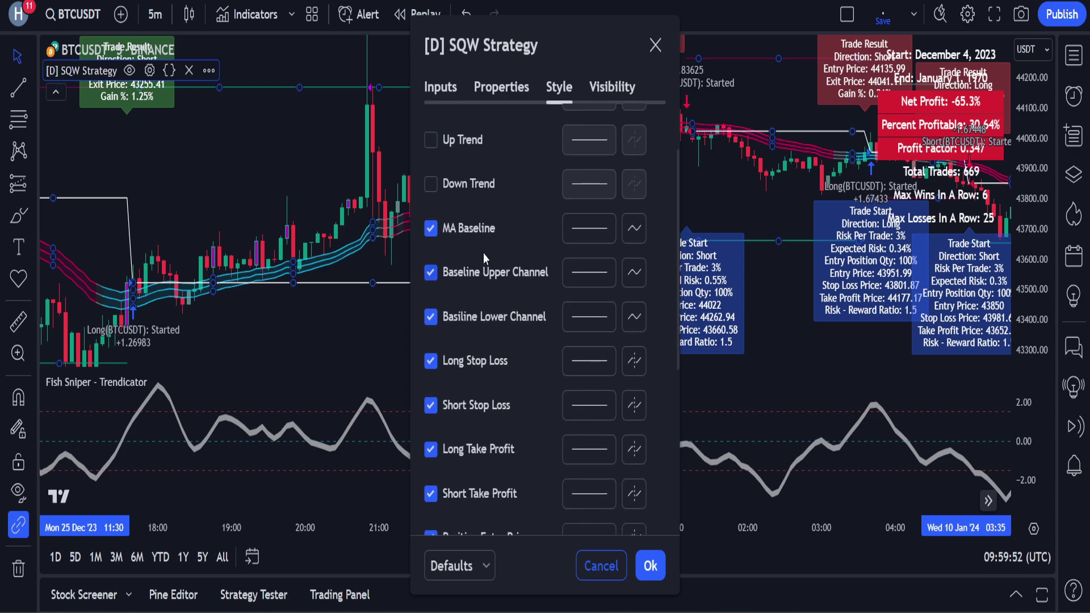
{"action": "scroll", "coordinate": [483, 258], "scroll_direction": "down", "scroll_amount": 4}
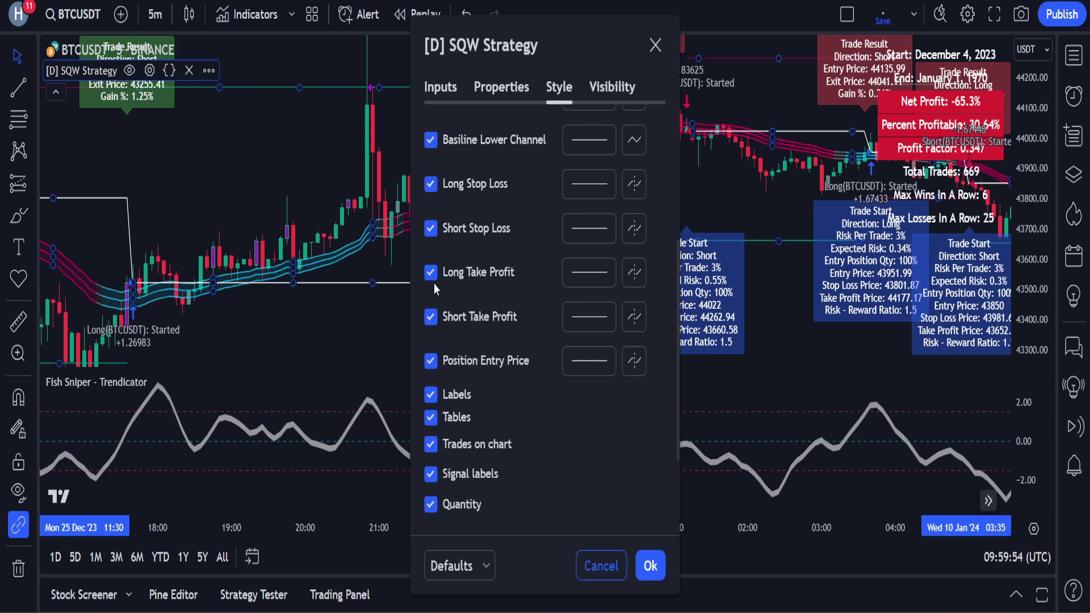
Step: Hide Long/Short Take Profit, Position Entry Price, Labels, Tables, Trades on chart and Quantity, then apply
{"action": "left_click", "coordinate": [430, 272]}
{"action": "left_click", "coordinate": [433, 318]}
{"action": "left_click", "coordinate": [429, 364]}
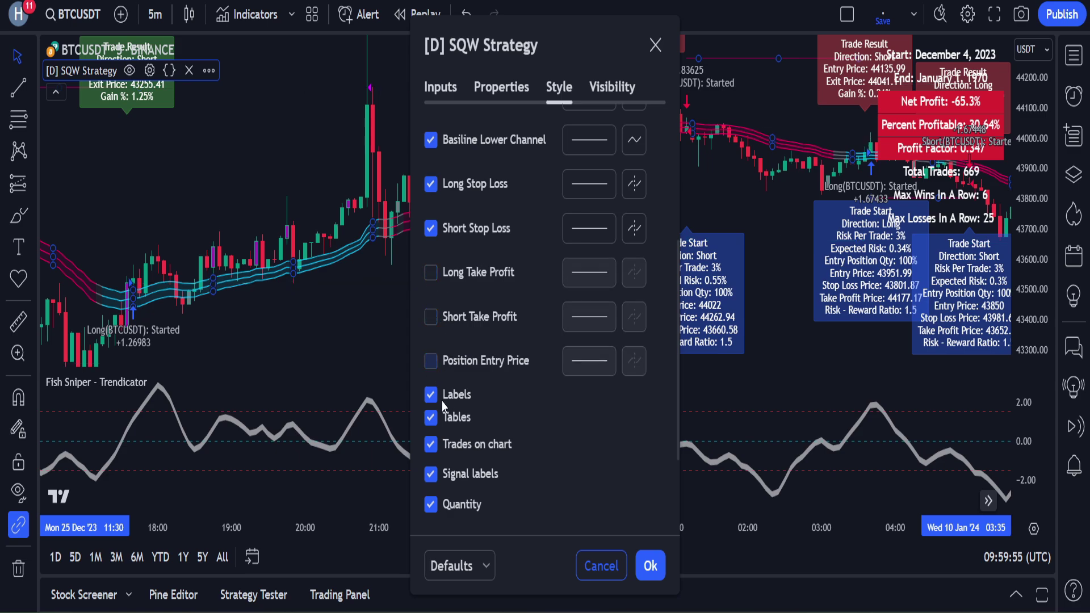
{"action": "left_click", "coordinate": [430, 397]}
{"action": "left_click", "coordinate": [430, 417]}
{"action": "left_click", "coordinate": [432, 445]}
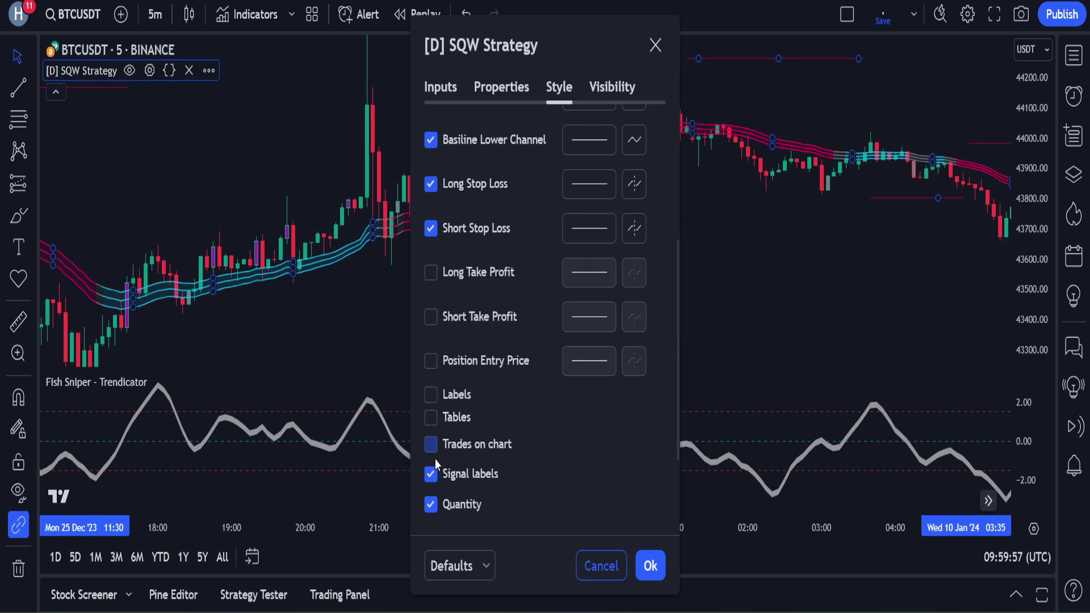
{"action": "left_click", "coordinate": [431, 505]}
{"action": "scroll", "coordinate": [536, 388], "scroll_direction": "up", "scroll_amount": 5}
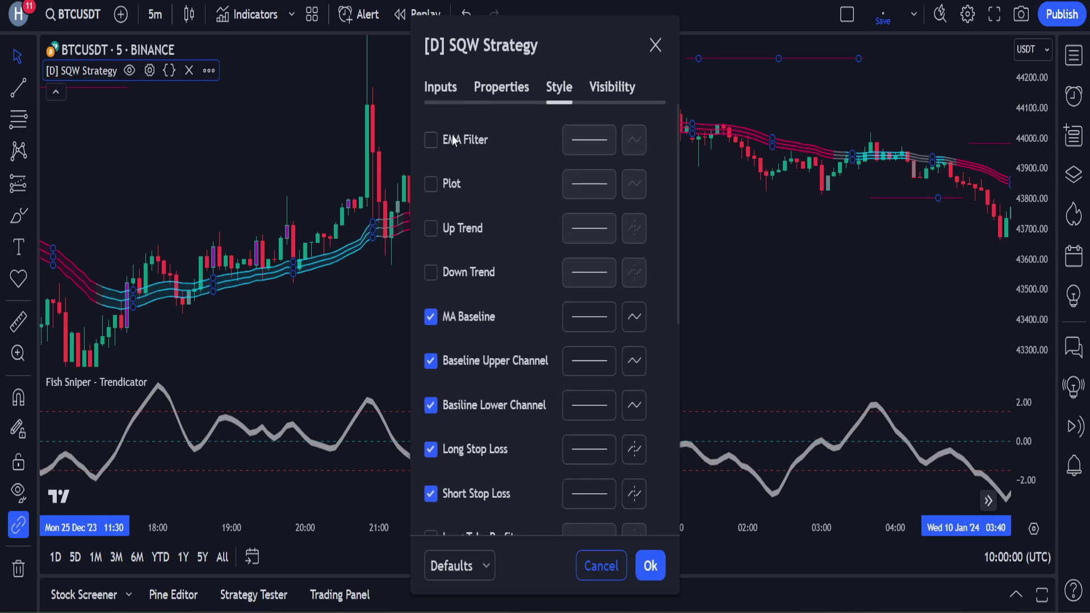
{"action": "scroll", "coordinate": [454, 140], "scroll_direction": "down", "scroll_amount": 7}
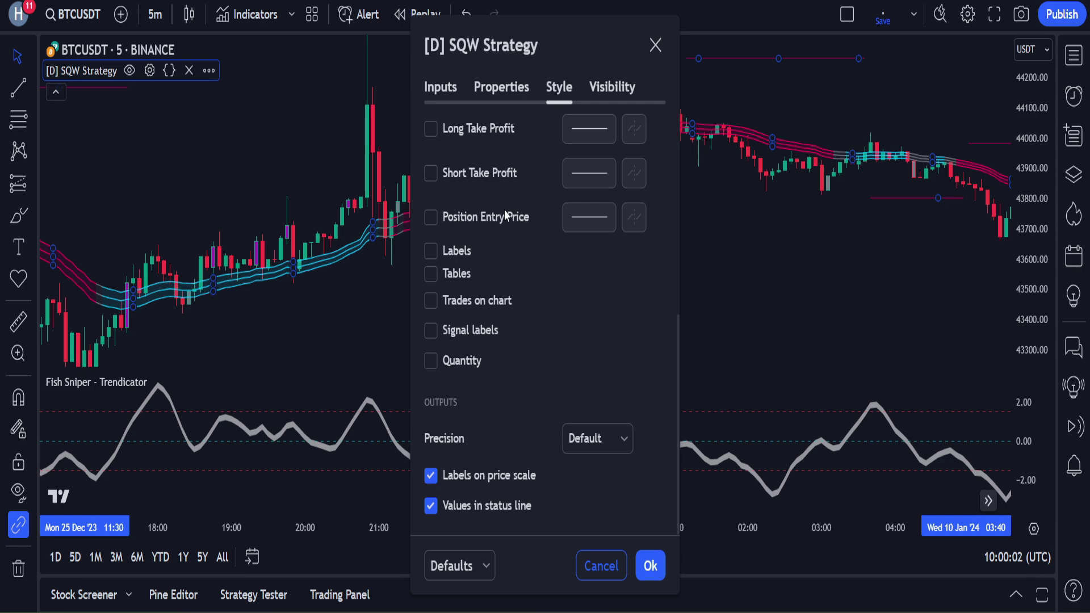
{"action": "scroll", "coordinate": [518, 254], "scroll_direction": "up", "scroll_amount": 7}
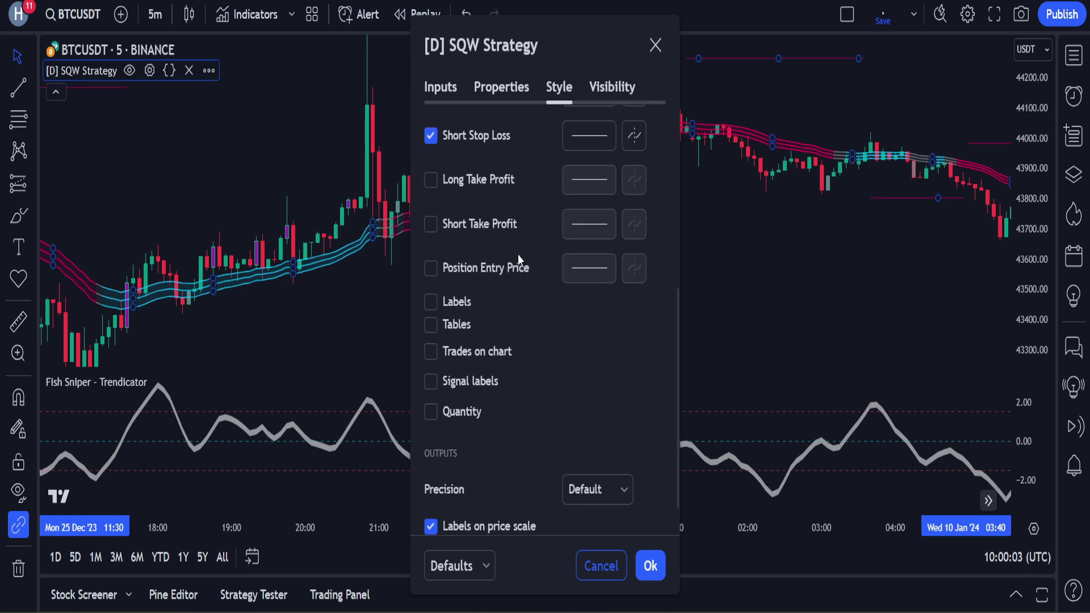
{"action": "left_click", "coordinate": [653, 571]}
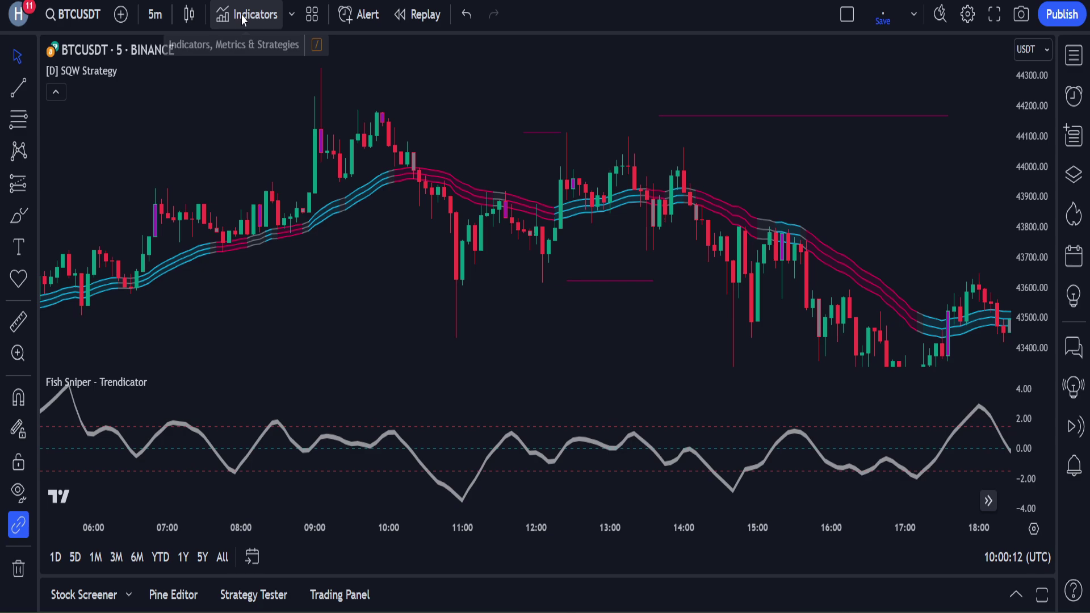
Step: Search 'kust', add Kustom Session Hi/Lo, then confirm its 06:00–09:00 session settings with Ok
{"action": "left_click", "coordinate": [245, 14]}
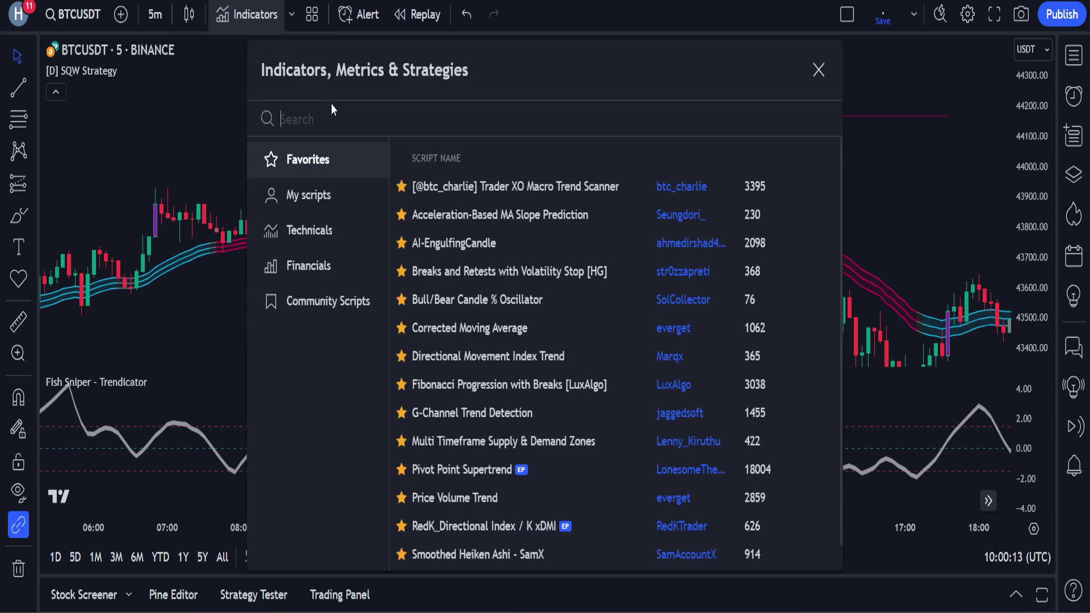
{"action": "type", "text": "kustom"}
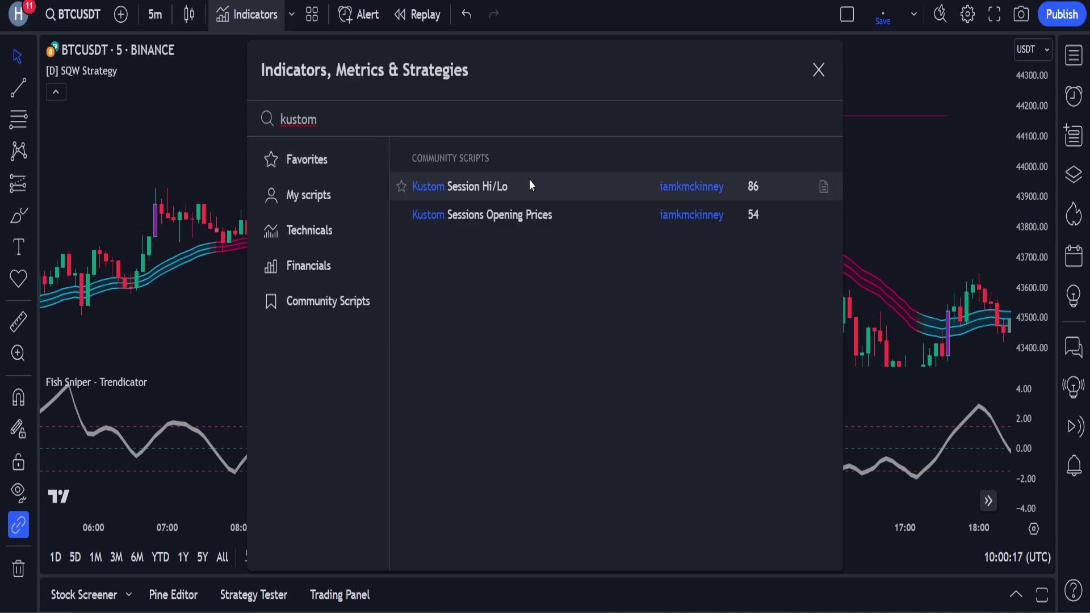
{"action": "left_click", "coordinate": [530, 180]}
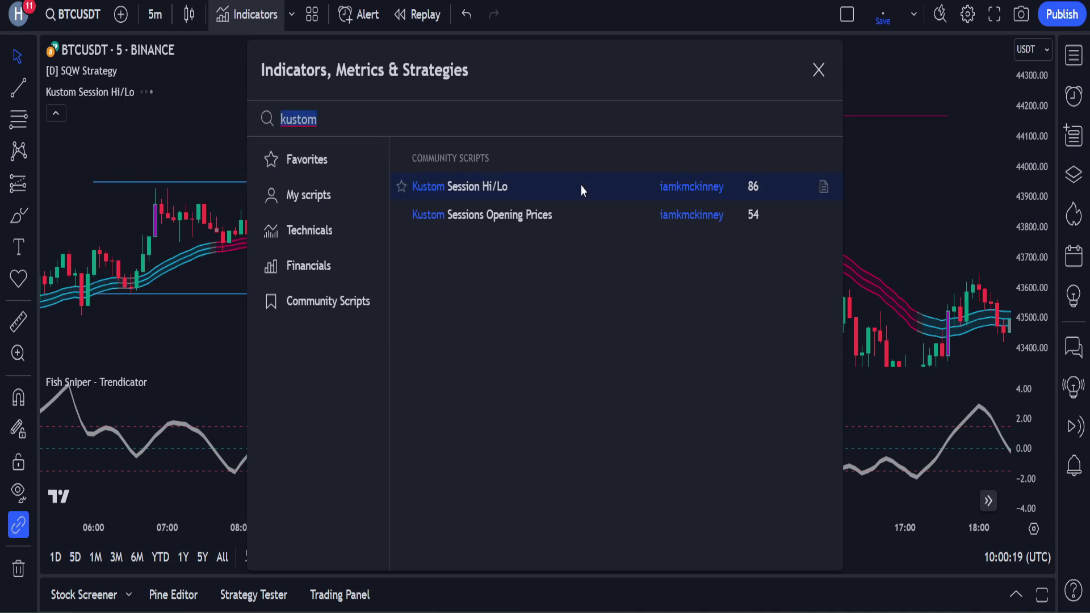
{"action": "left_click", "coordinate": [824, 68]}
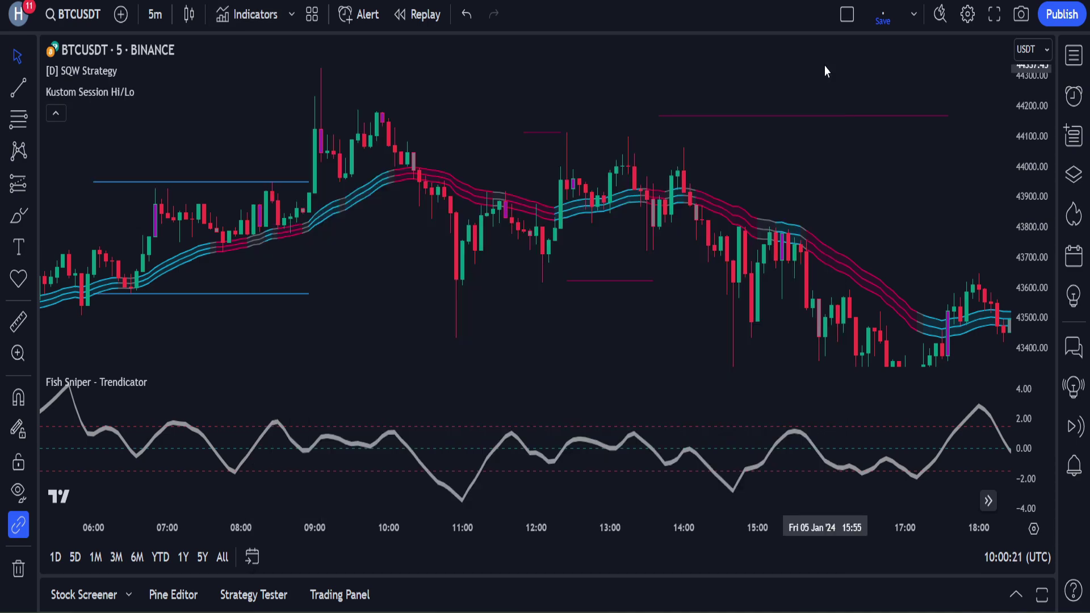
{"action": "left_click_drag", "start_coordinate": [238, 114], "coordinate": [528, 114]}
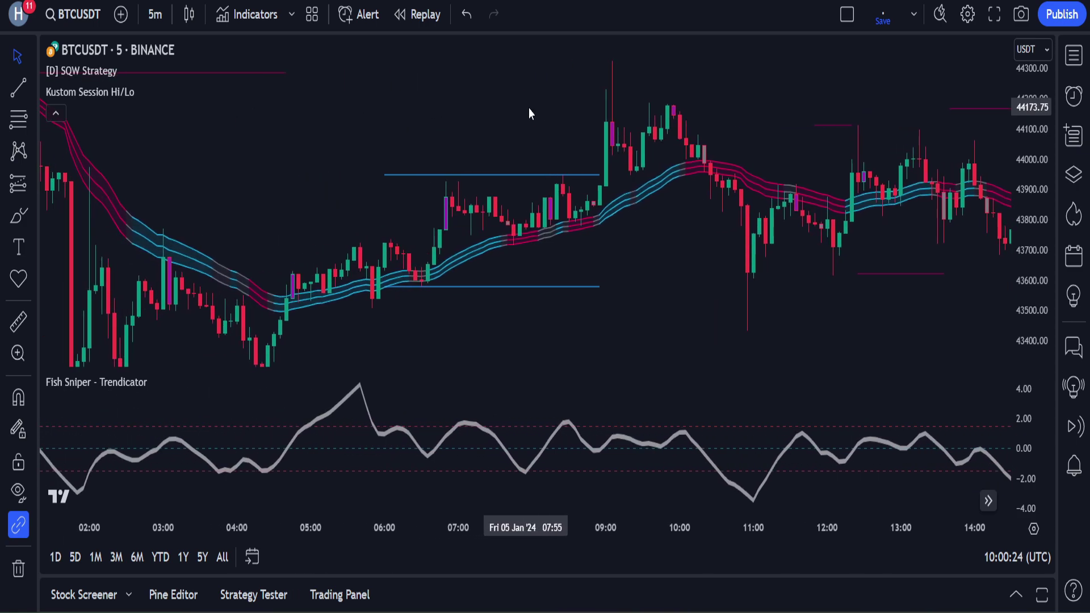
{"action": "left_click", "coordinate": [166, 91]}
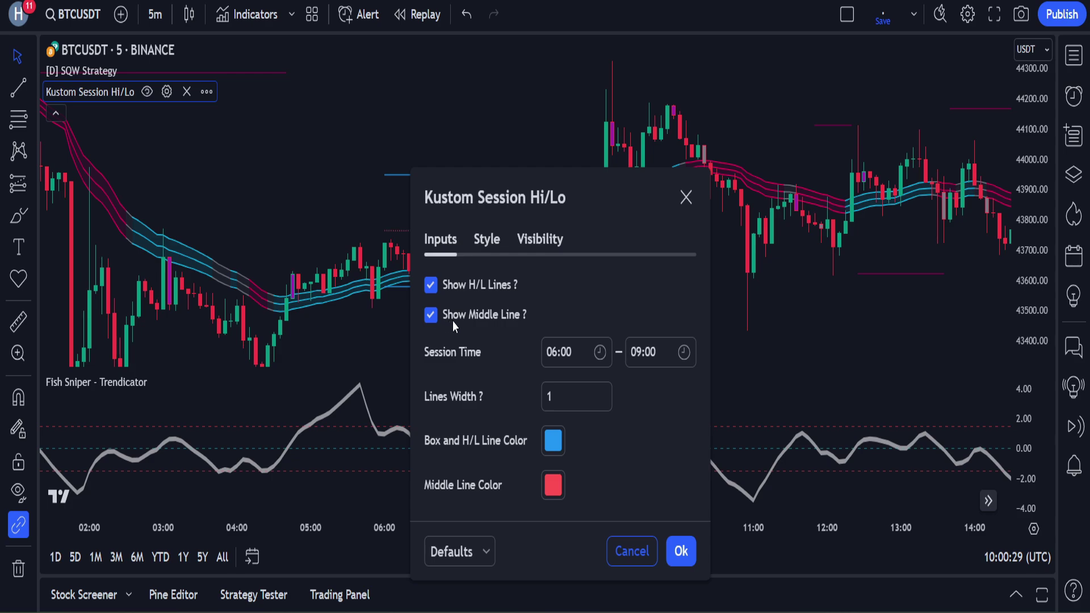
{"action": "left_click", "coordinate": [684, 549]}
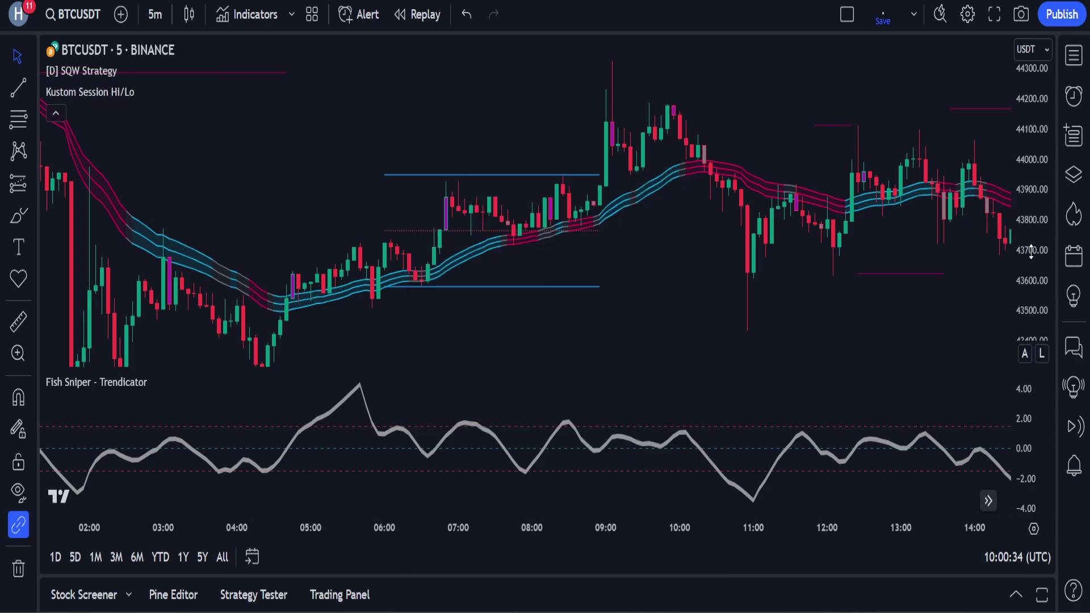
Step: Enlarge the candles, pan ahead to the Fri 05 Jan '24 afternoon, and auto-fit the price scale
{"action": "left_click_drag", "start_coordinate": [1030, 254], "coordinate": [1030, 318]}
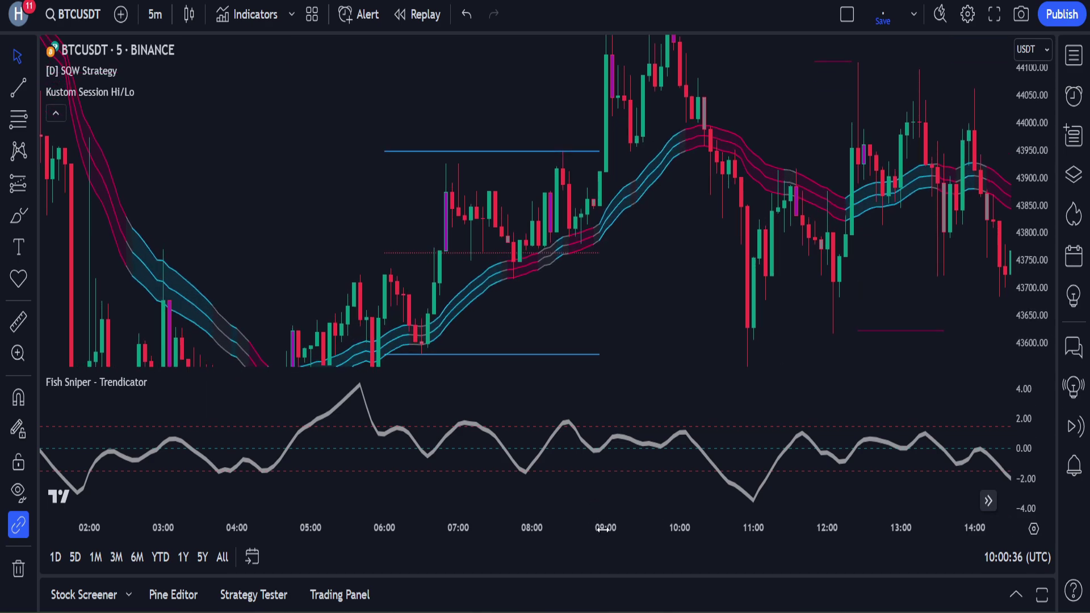
{"action": "left_click_drag", "start_coordinate": [603, 529], "coordinate": [471, 527]}
{"action": "left_click_drag", "start_coordinate": [535, 312], "coordinate": [788, 267]}
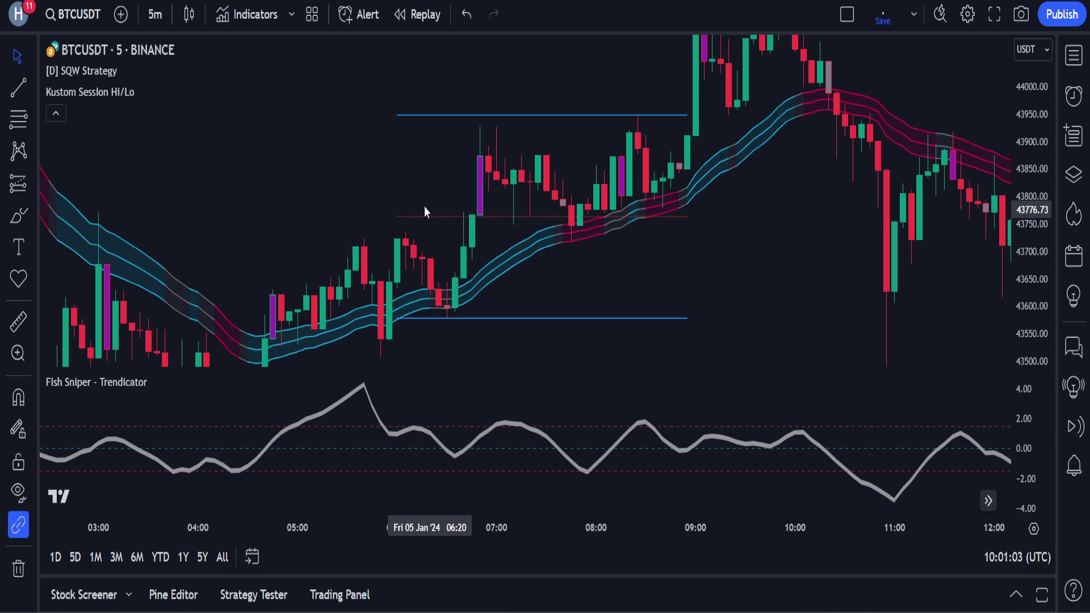
{"action": "left_click_drag", "start_coordinate": [370, 194], "coordinate": [129, 281]}
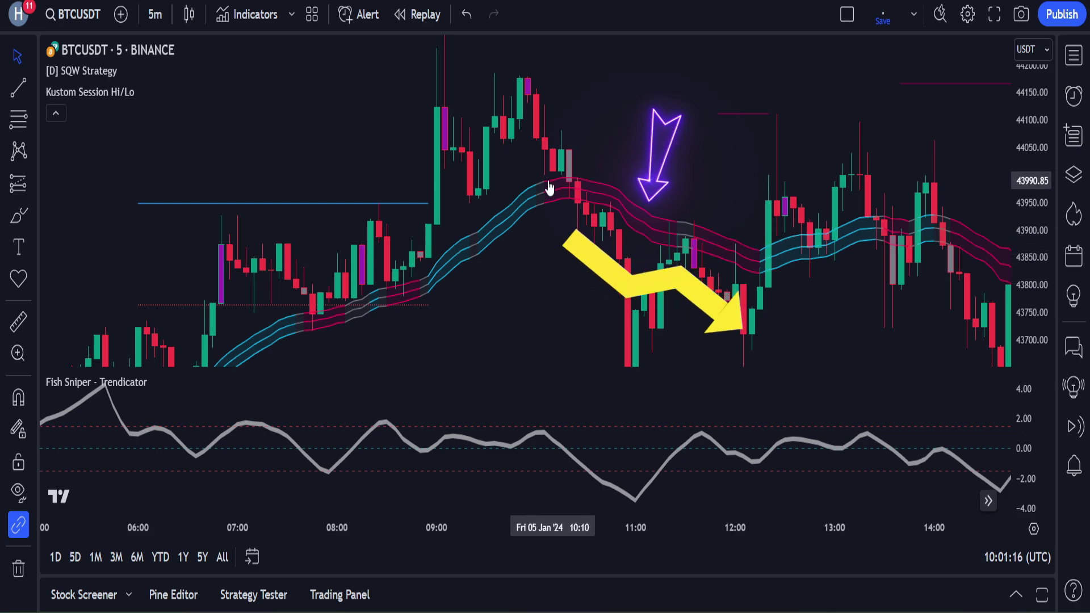
{"action": "left_click_drag", "start_coordinate": [406, 175], "coordinate": [436, 94]}
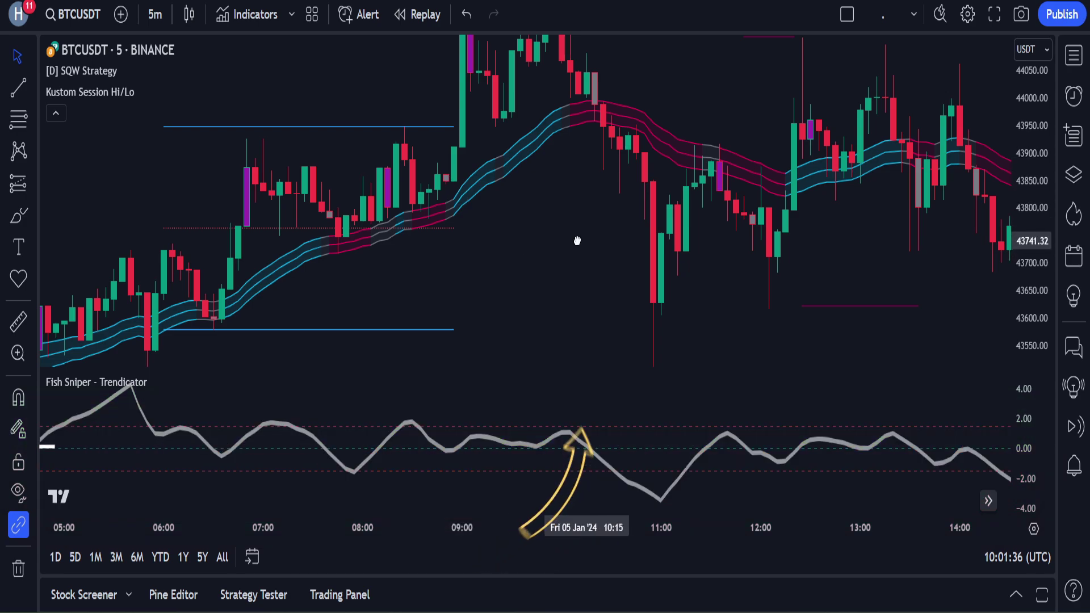
{"action": "left_click_drag", "start_coordinate": [577, 238], "coordinate": [214, 230]}
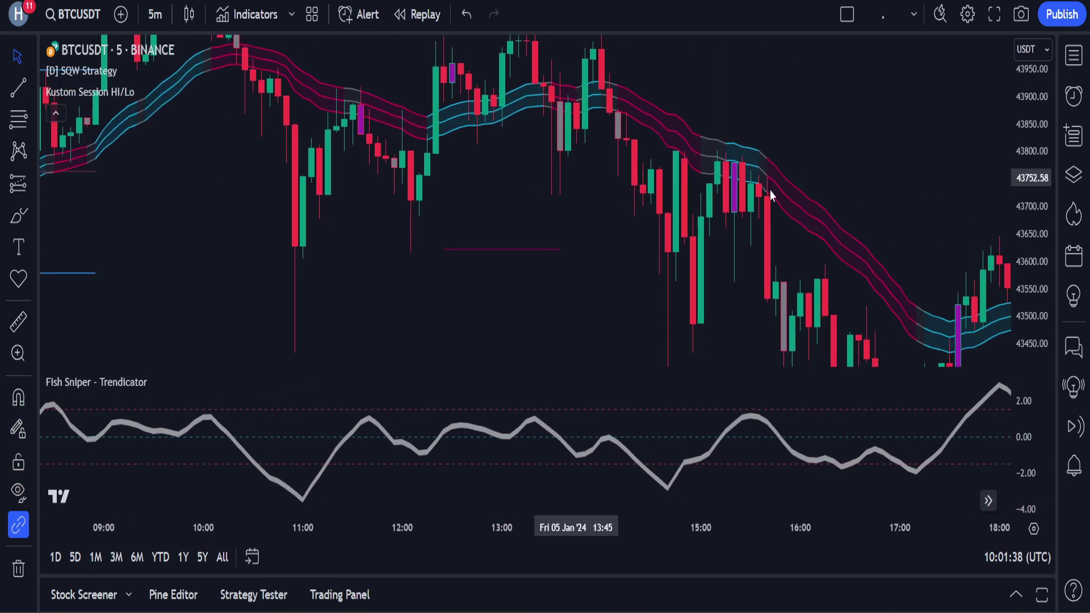
{"action": "double_click", "coordinate": [1020, 160]}
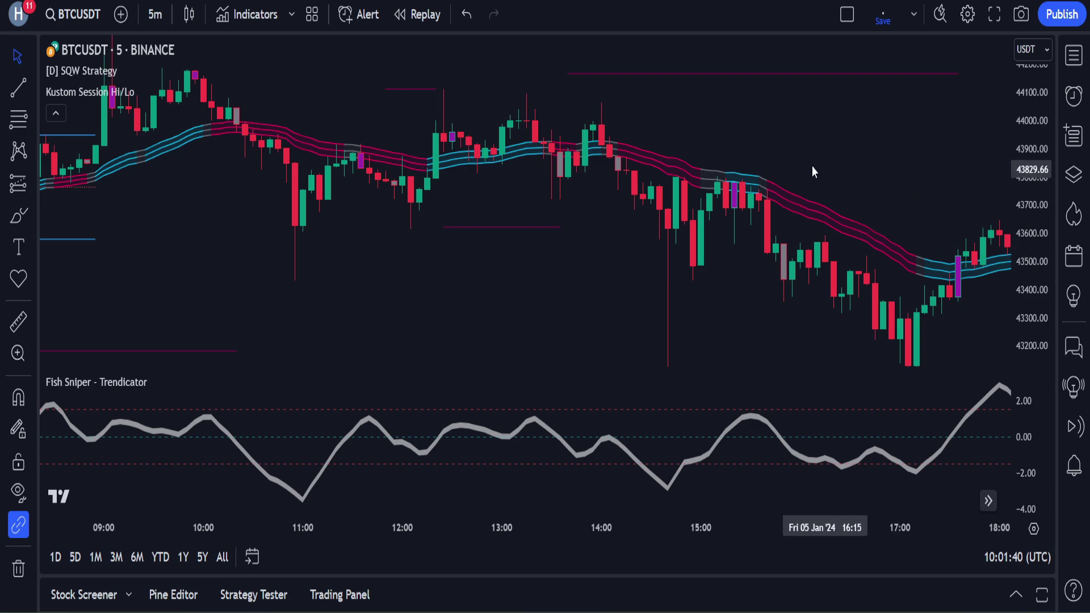
{"action": "left_click_drag", "start_coordinate": [811, 165], "coordinate": [470, 117]}
Step: Place a long position on the last candle with stop at the session low and about 1.51 R/R target
{"action": "left_click_drag", "start_coordinate": [744, 107], "coordinate": [420, 109]}
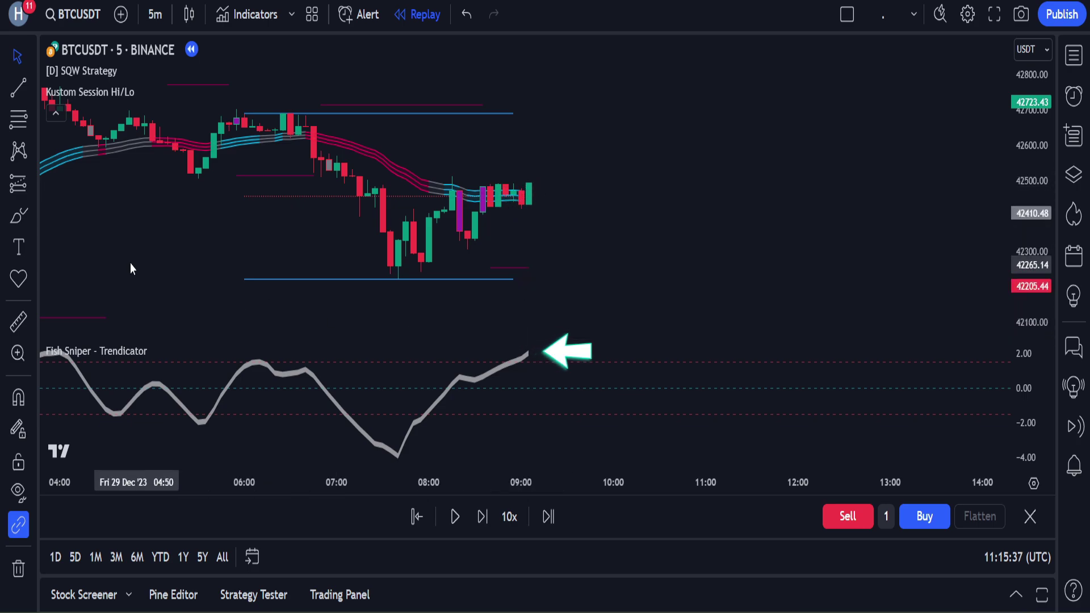
{"action": "left_click", "coordinate": [18, 188]}
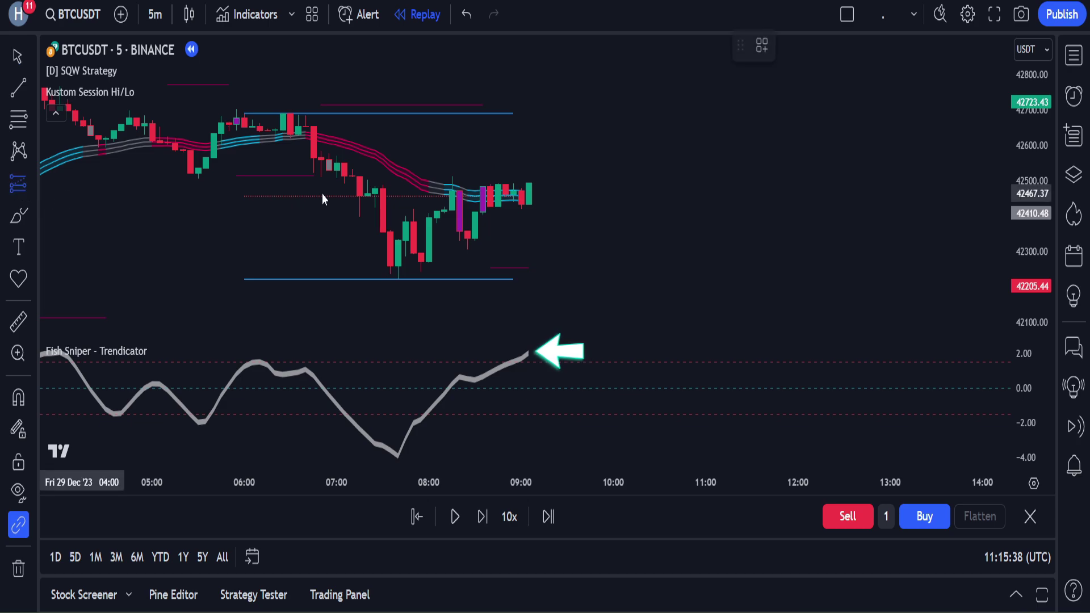
{"action": "left_click", "coordinate": [529, 183]}
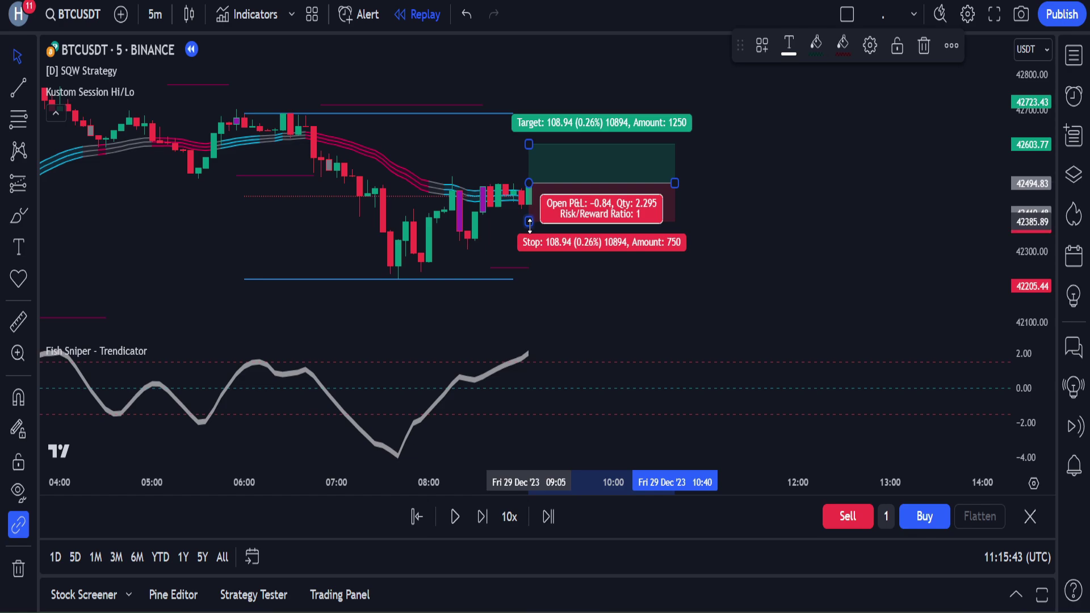
{"action": "left_click_drag", "start_coordinate": [529, 223], "coordinate": [540, 282]}
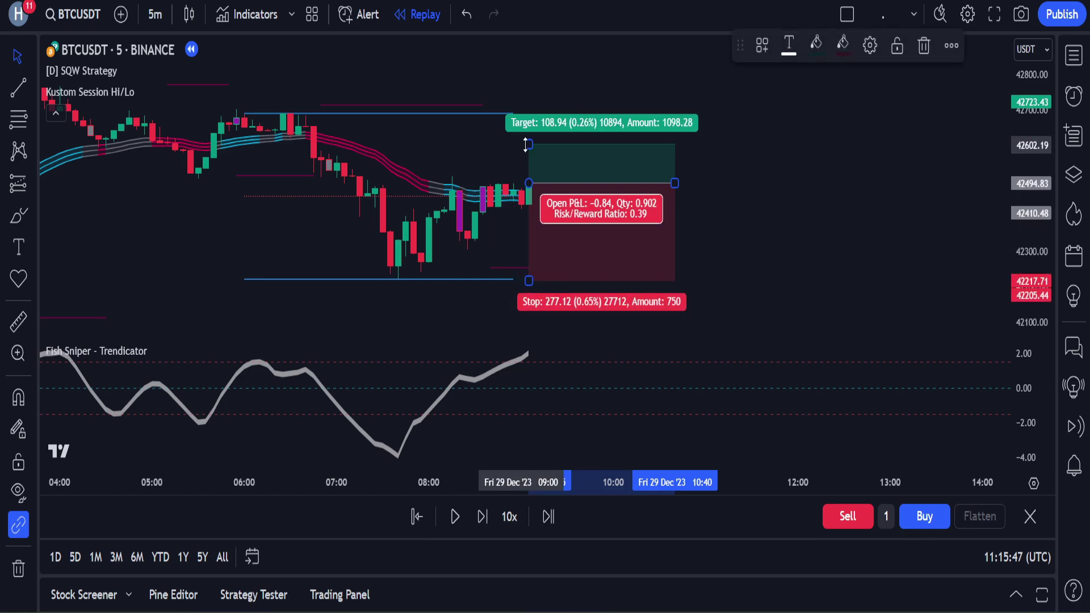
{"action": "left_click_drag", "start_coordinate": [528, 145], "coordinate": [528, 38]}
{"action": "left_click_drag", "start_coordinate": [733, 151], "coordinate": [724, 208]}
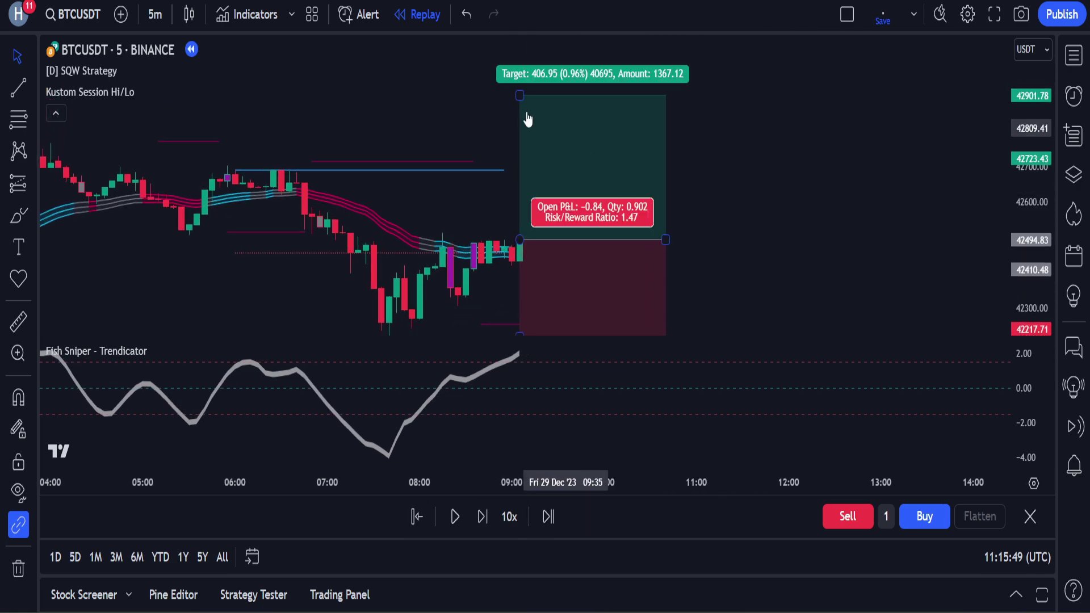
{"action": "left_click_drag", "start_coordinate": [517, 95], "coordinate": [518, 91]}
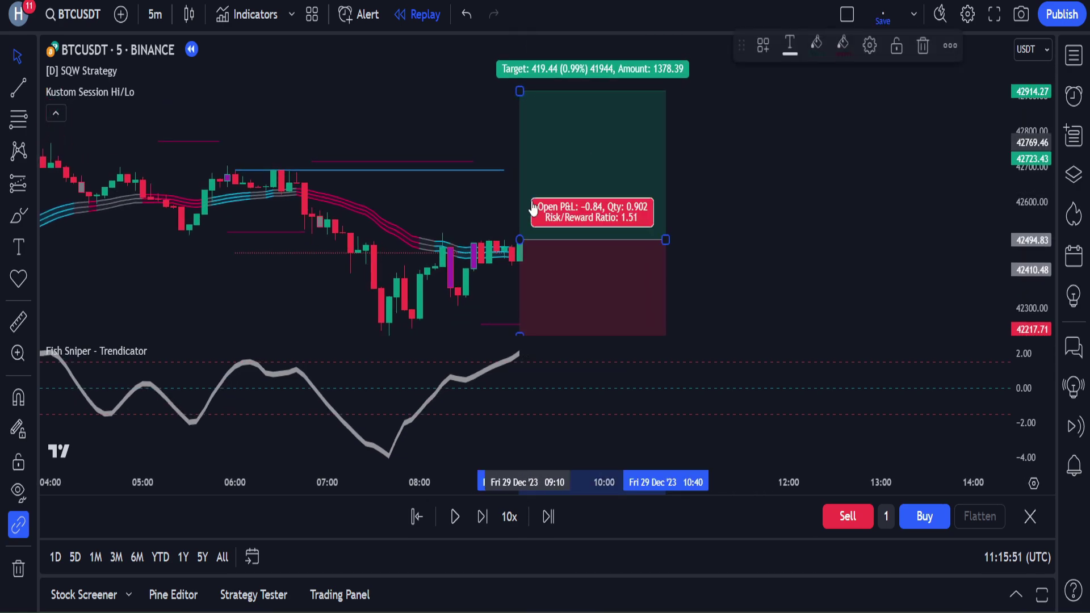
Step: Play the replay until the target is hit, then pause and extend the position box over it
{"action": "left_click", "coordinate": [454, 516]}
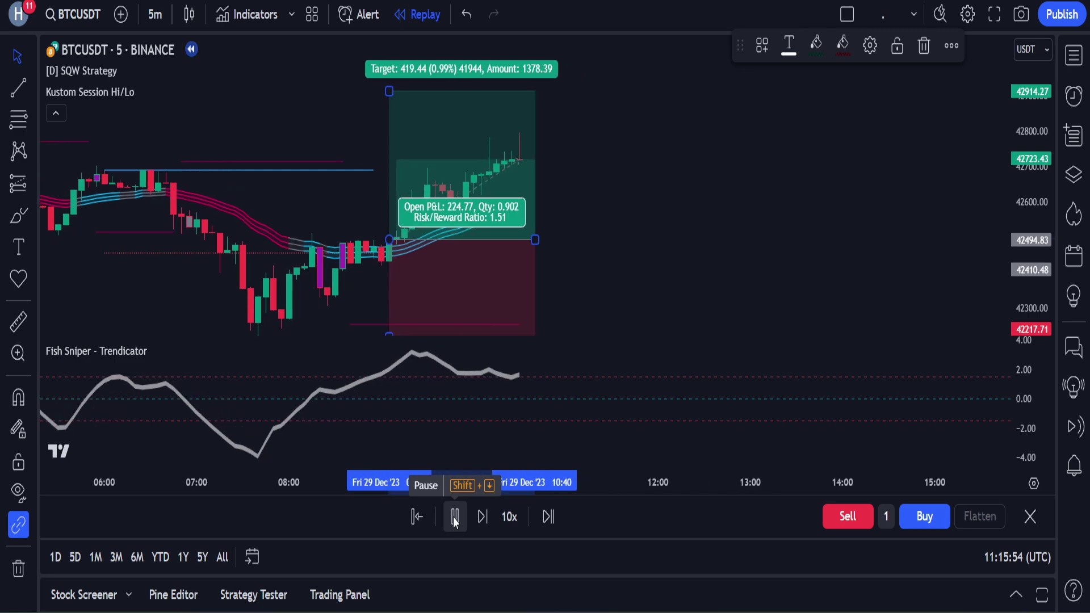
{"action": "left_click", "coordinate": [455, 516]}
{"action": "left_click_drag", "start_coordinate": [420, 240], "coordinate": [481, 240]}
{"action": "left_click_drag", "start_coordinate": [643, 268], "coordinate": [612, 253]}
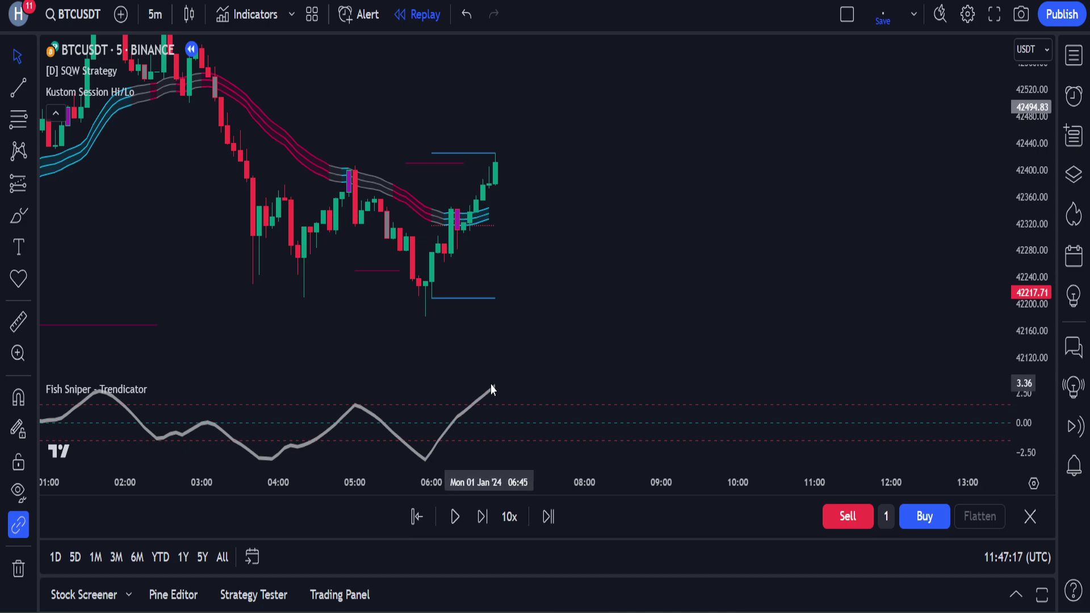
Step: Place a long position on the latest candle, stop below the recent low, target about 1.5 R/R
{"action": "left_click", "coordinate": [495, 164]}
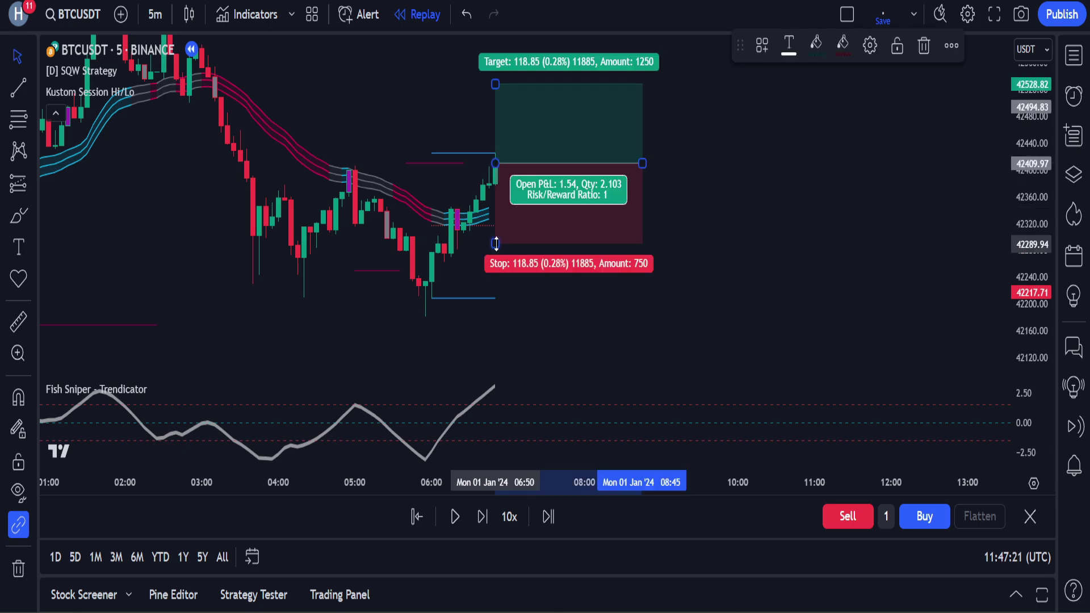
{"action": "left_click_drag", "start_coordinate": [495, 244], "coordinate": [532, 298]}
{"action": "left_click_drag", "start_coordinate": [857, 217], "coordinate": [840, 329]}
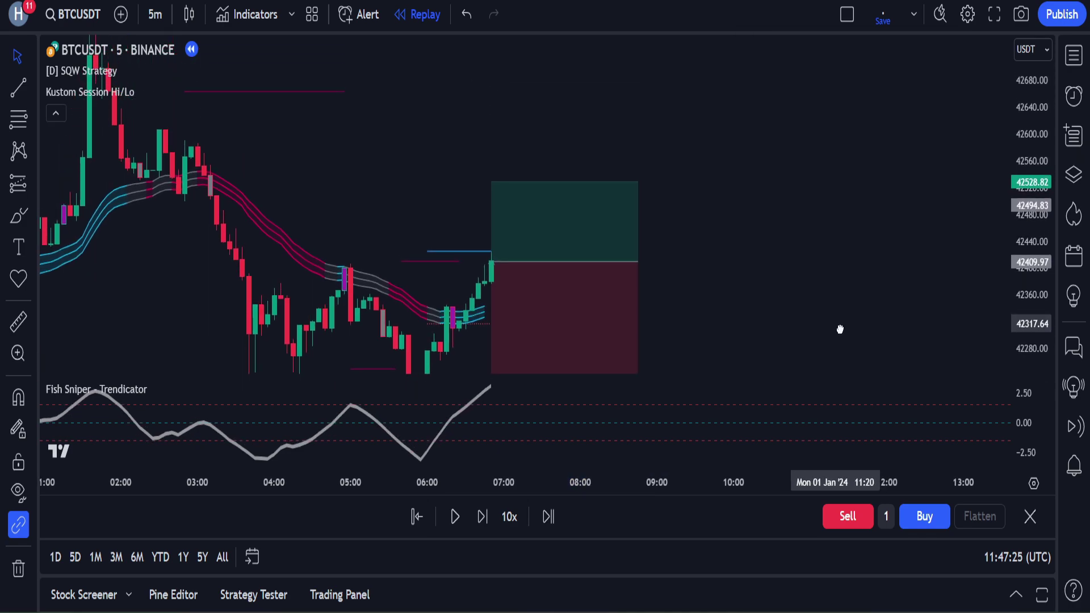
{"action": "left_click_drag", "start_coordinate": [493, 188], "coordinate": [489, 66]}
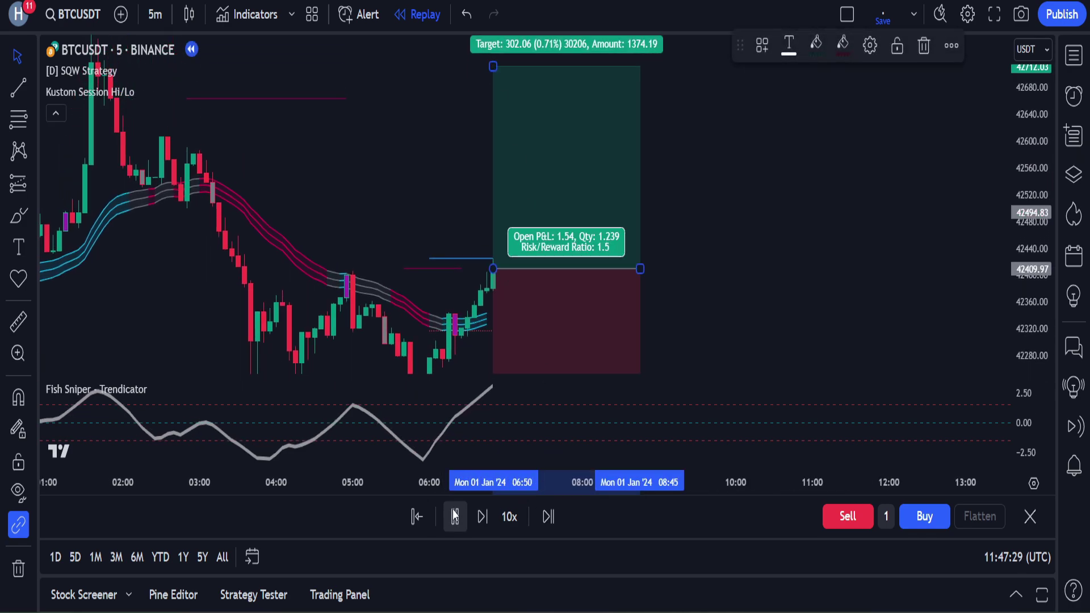
Step: Run the replay briefly and stretch the box to show the trade closing at target for 302.06
{"action": "left_click", "coordinate": [455, 516]}
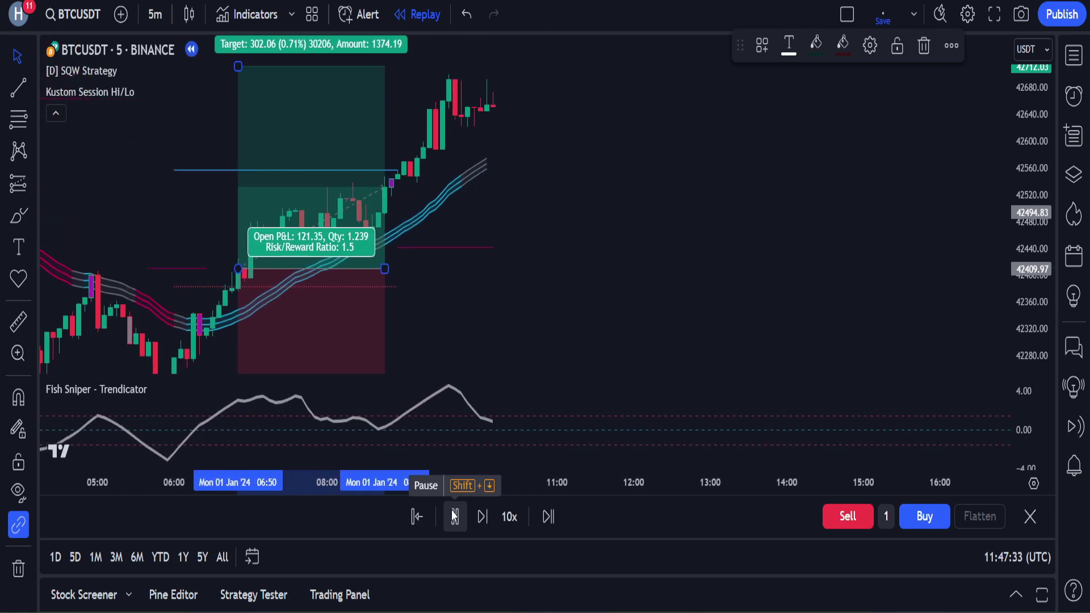
{"action": "left_click", "coordinate": [455, 517]}
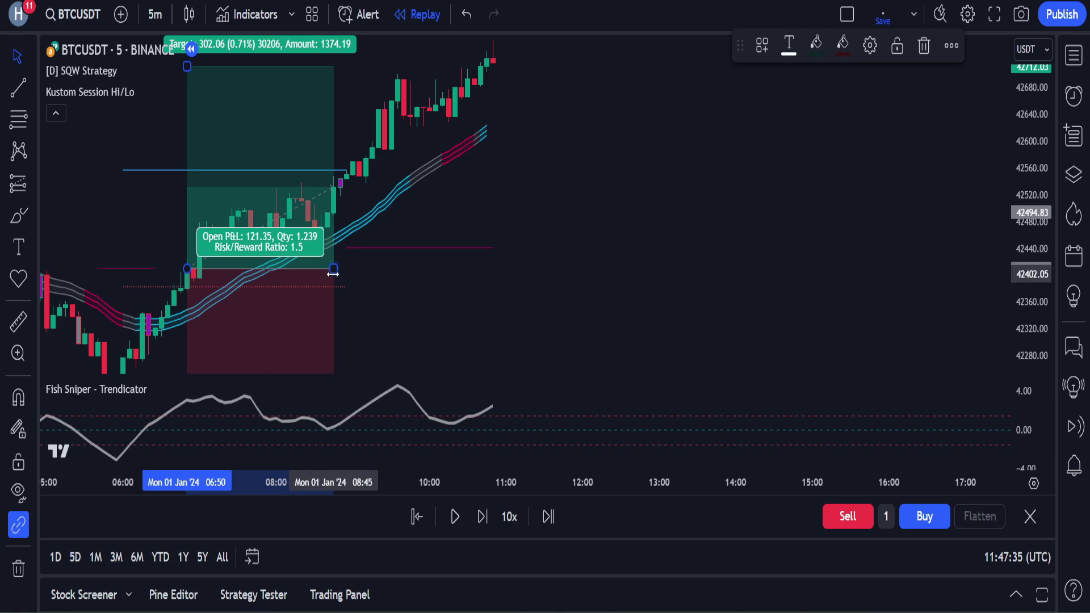
{"action": "mouse_move", "coordinate": [333, 273]}
{"action": "left_mouse_down"}
{"action": "mouse_move", "coordinate": [501, 252]}
{"action": "mouse_move", "coordinate": [480, 258]}
{"action": "left_mouse_up"}
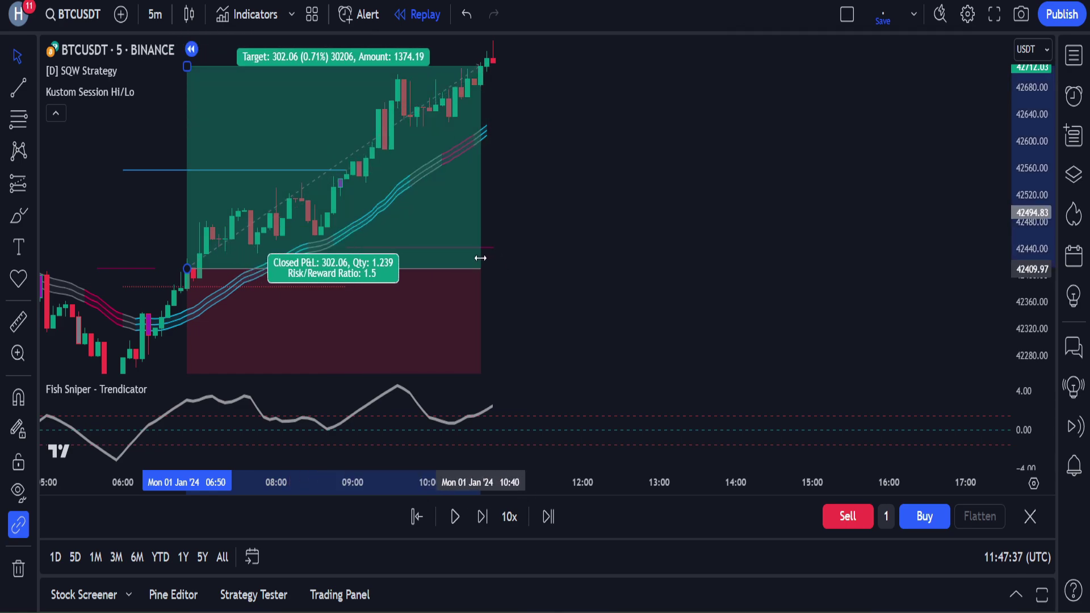
{"action": "left_click_drag", "start_coordinate": [632, 272], "coordinate": [682, 292]}
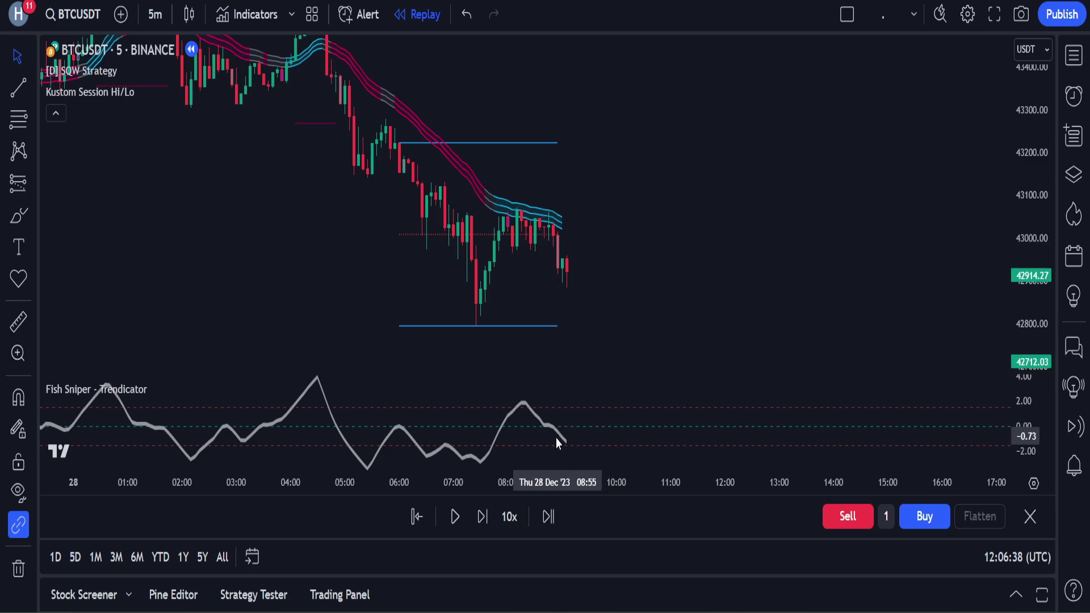
Step: Place a short position on the latest candle, stop at the session high, target about 1.53 R/R
{"action": "left_click", "coordinate": [18, 182]}
{"action": "left_click", "coordinate": [567, 270]}
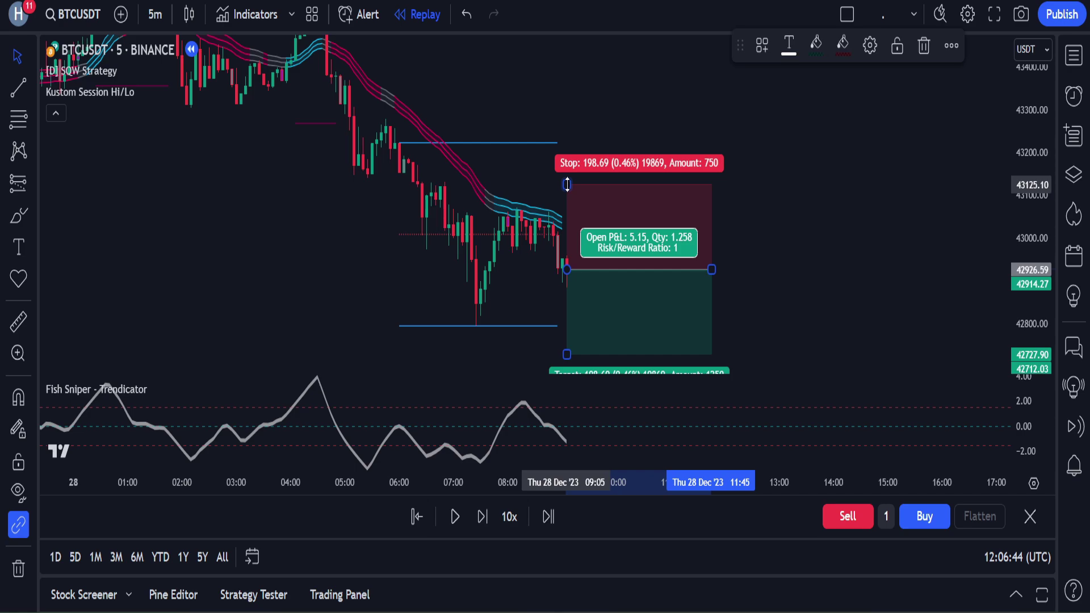
{"action": "left_click_drag", "start_coordinate": [566, 185], "coordinate": [579, 141]}
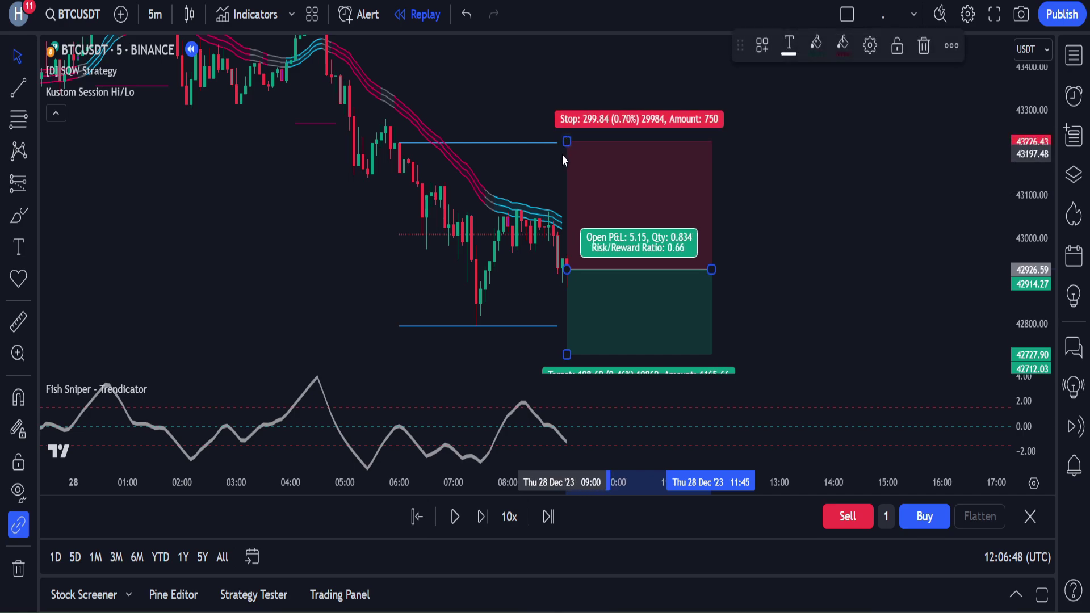
{"action": "left_click_drag", "start_coordinate": [779, 280], "coordinate": [756, 139]}
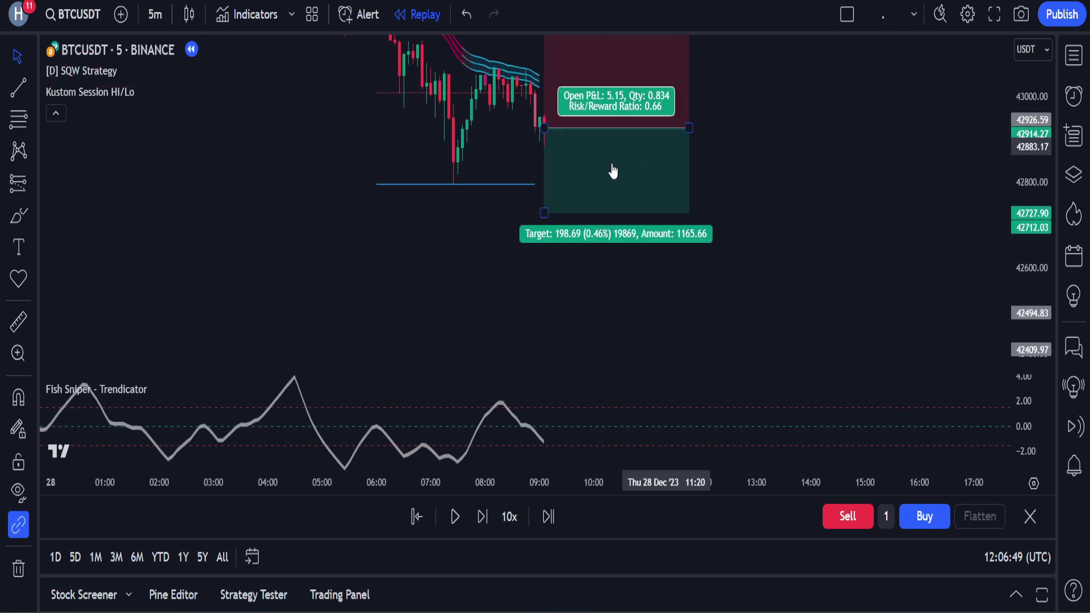
{"action": "left_click_drag", "start_coordinate": [546, 211], "coordinate": [555, 324]}
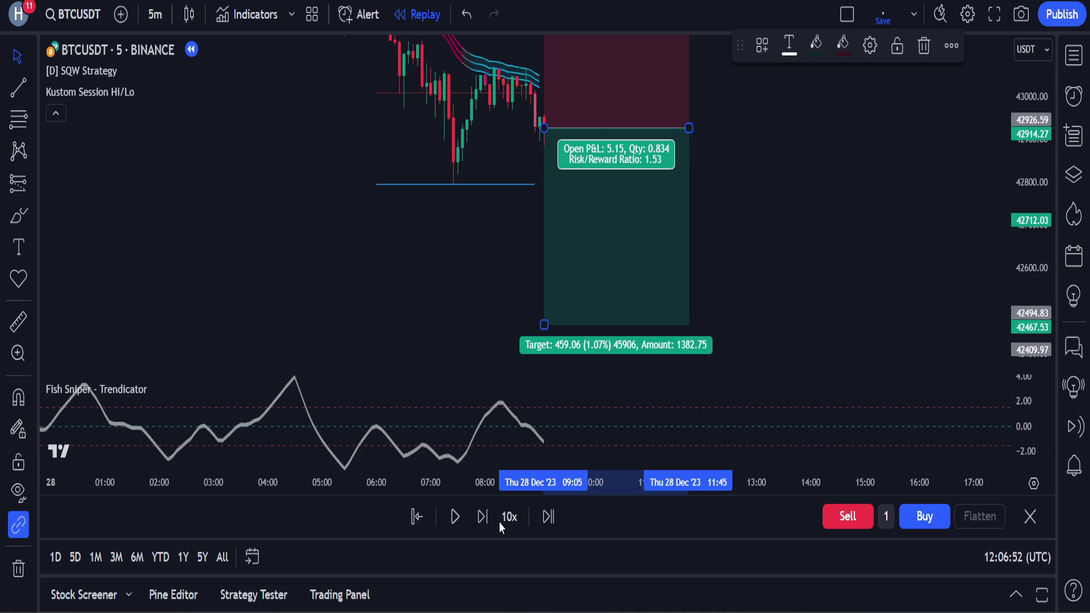
Step: Replay forward, then widen the short box to show it closing at target for 459.06
{"action": "left_click", "coordinate": [454, 518]}
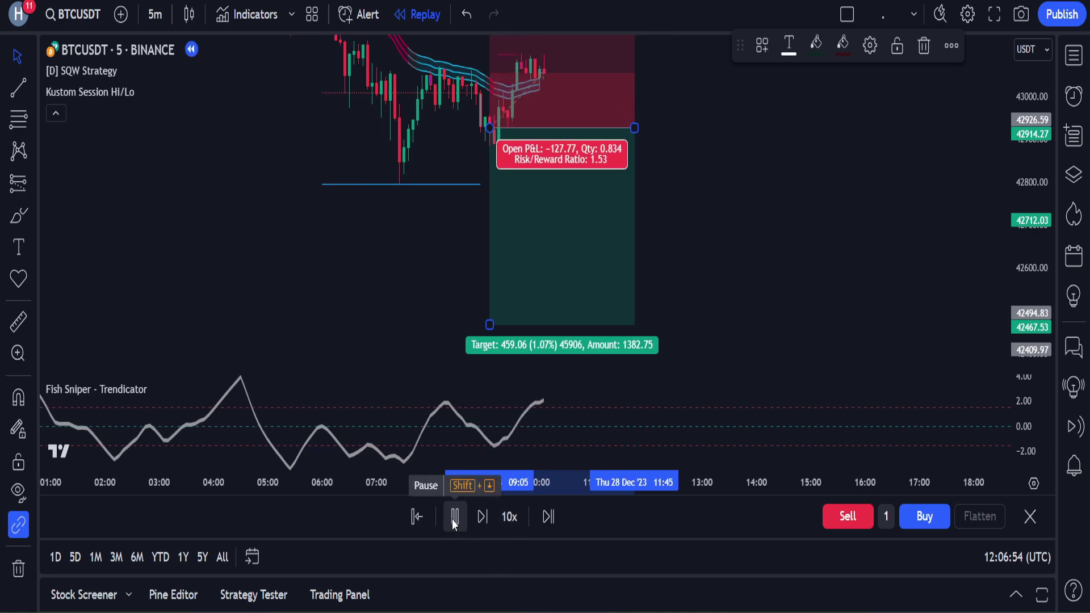
{"action": "left_click", "coordinate": [699, 124]}
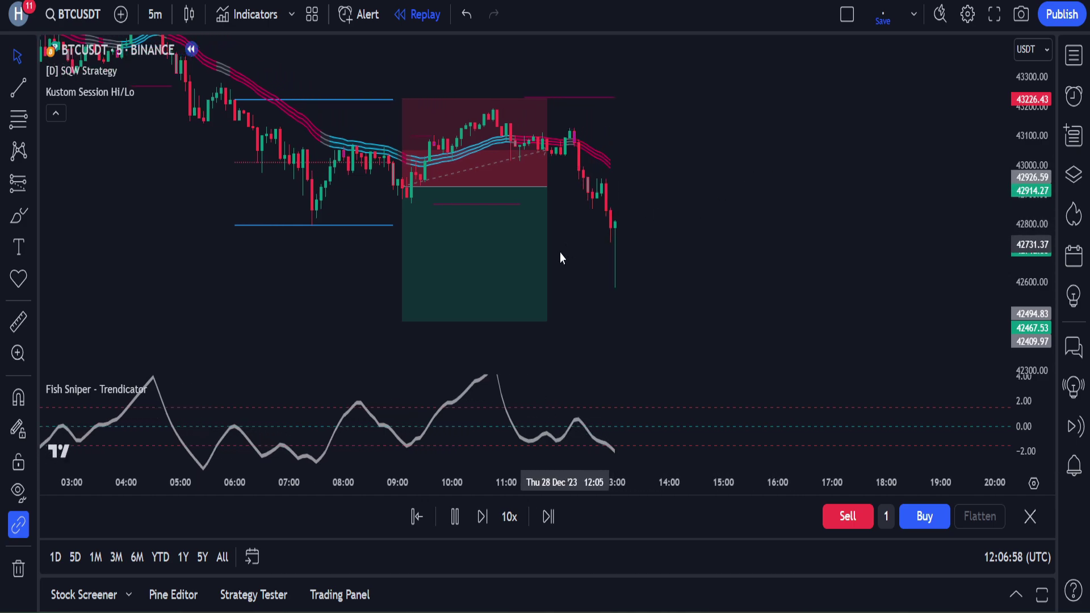
{"action": "left_click", "coordinate": [454, 525]}
{"action": "left_click", "coordinate": [406, 175]}
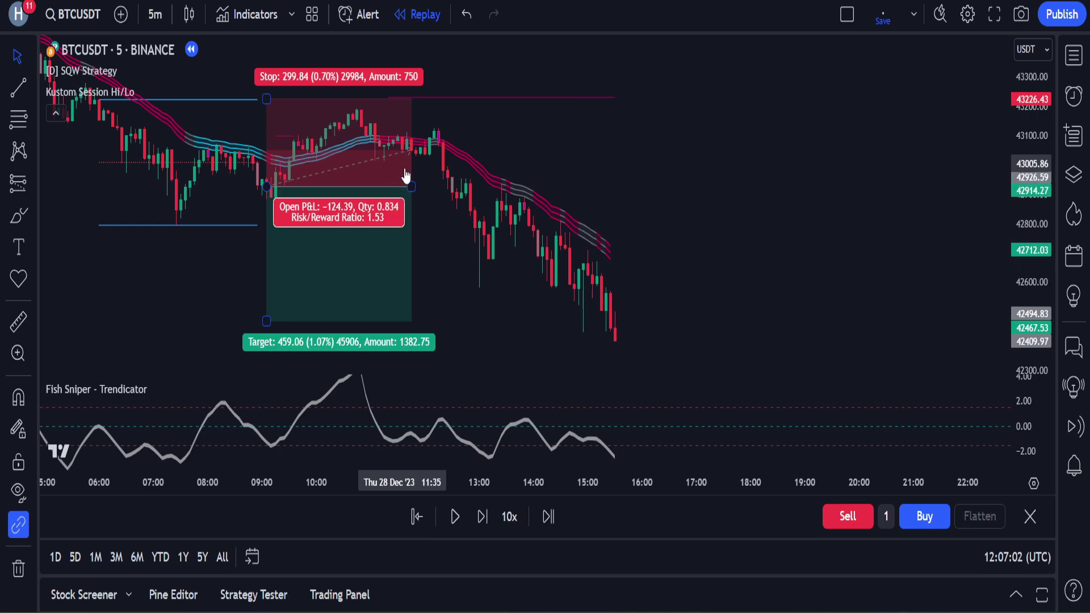
{"action": "left_click_drag", "start_coordinate": [411, 185], "coordinate": [585, 174]}
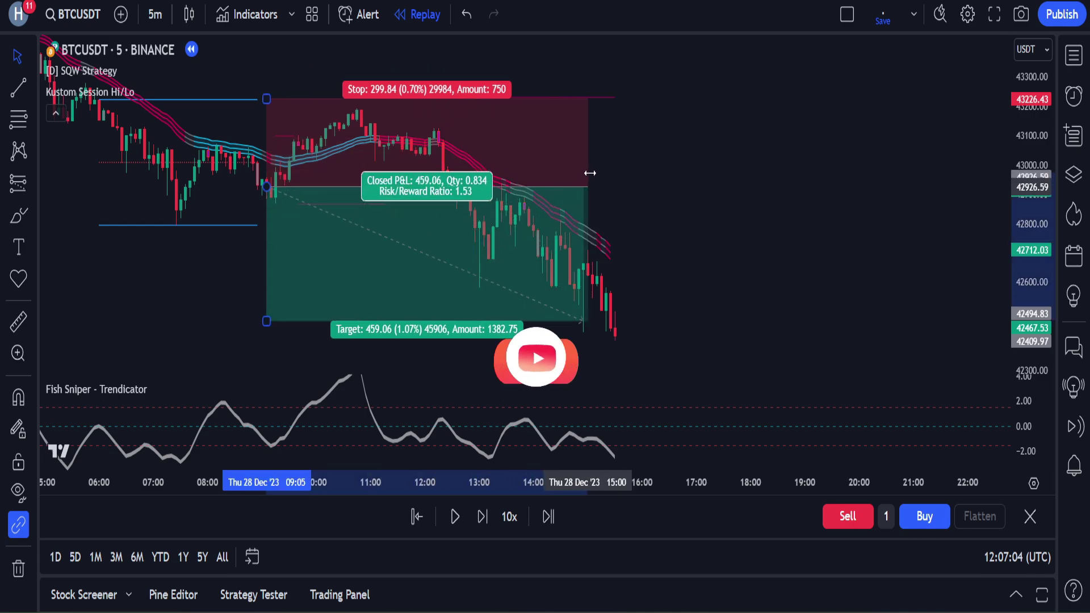
{"action": "left_click", "coordinate": [661, 180]}
{"action": "left_click", "coordinate": [512, 128]}
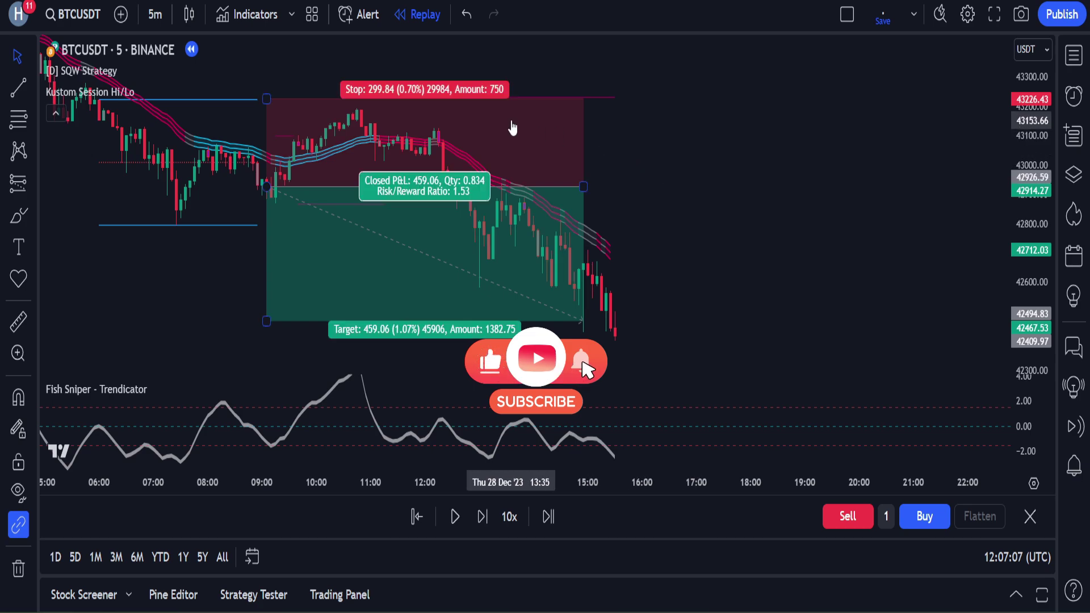
{"action": "left_click", "coordinate": [596, 172]}
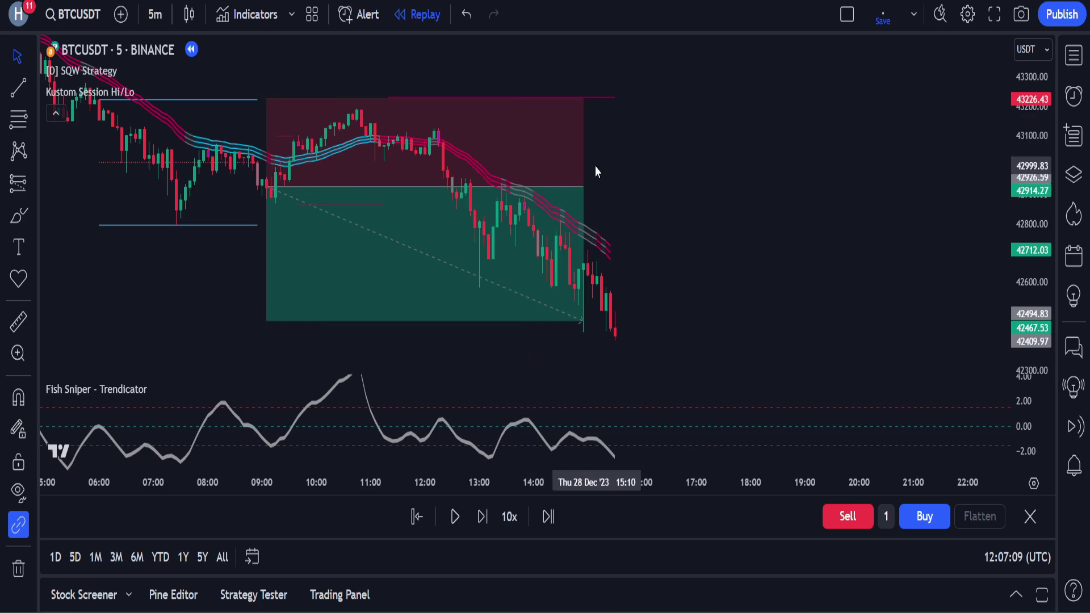